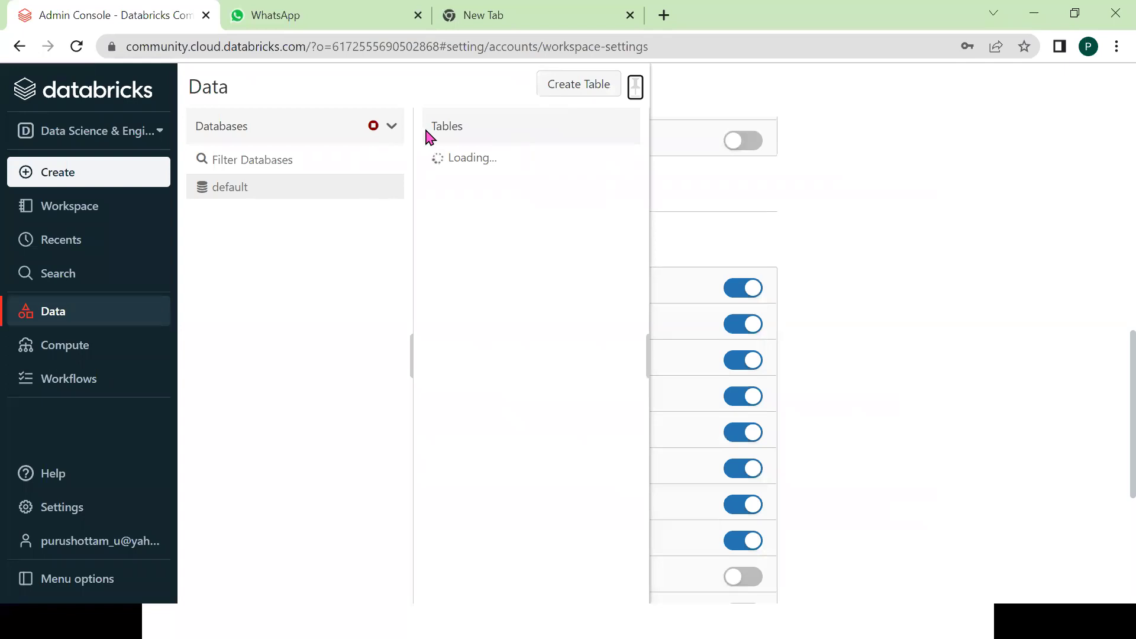
- Start a new table and upload the emp_data file from the scripts folder, highlighting its uploaded path
left_click(579, 84)
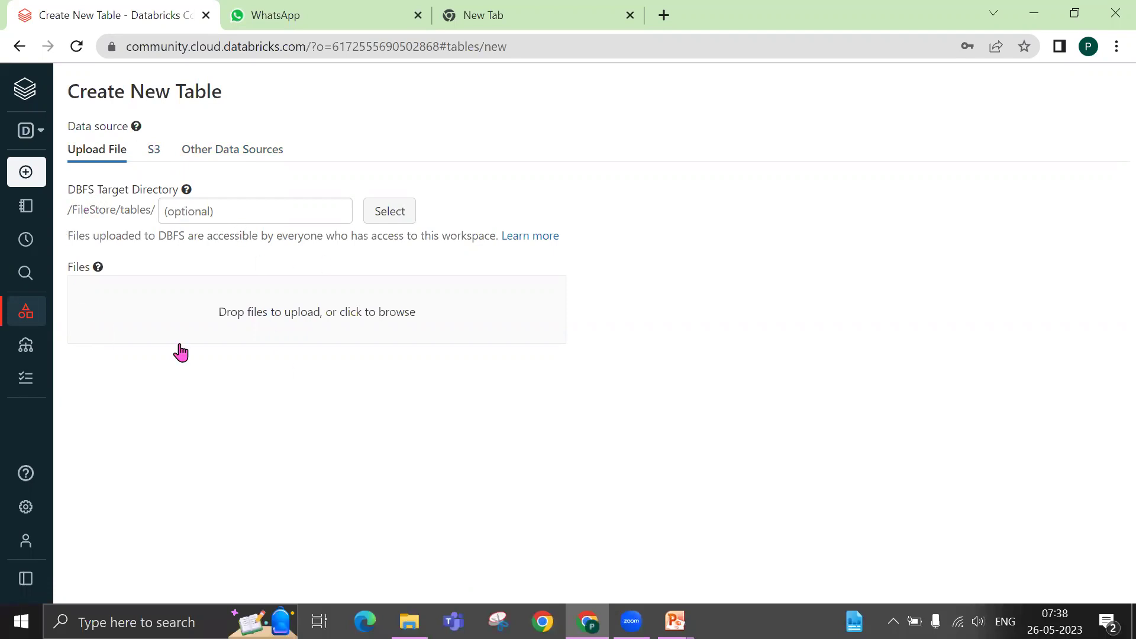
left_click(257, 319)
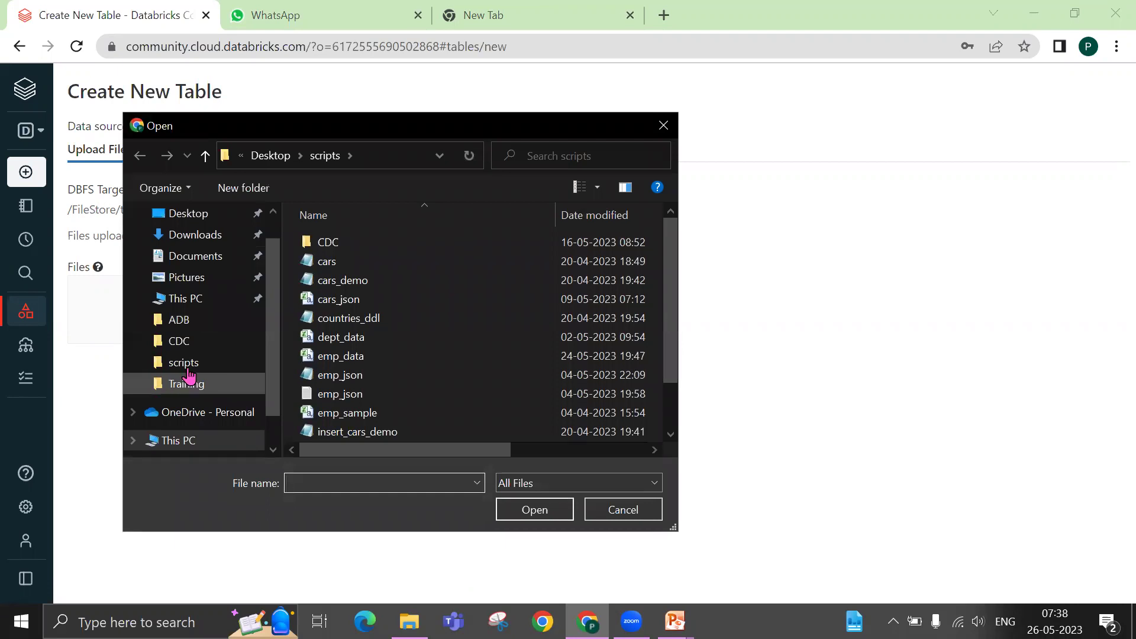
left_click(188, 367)
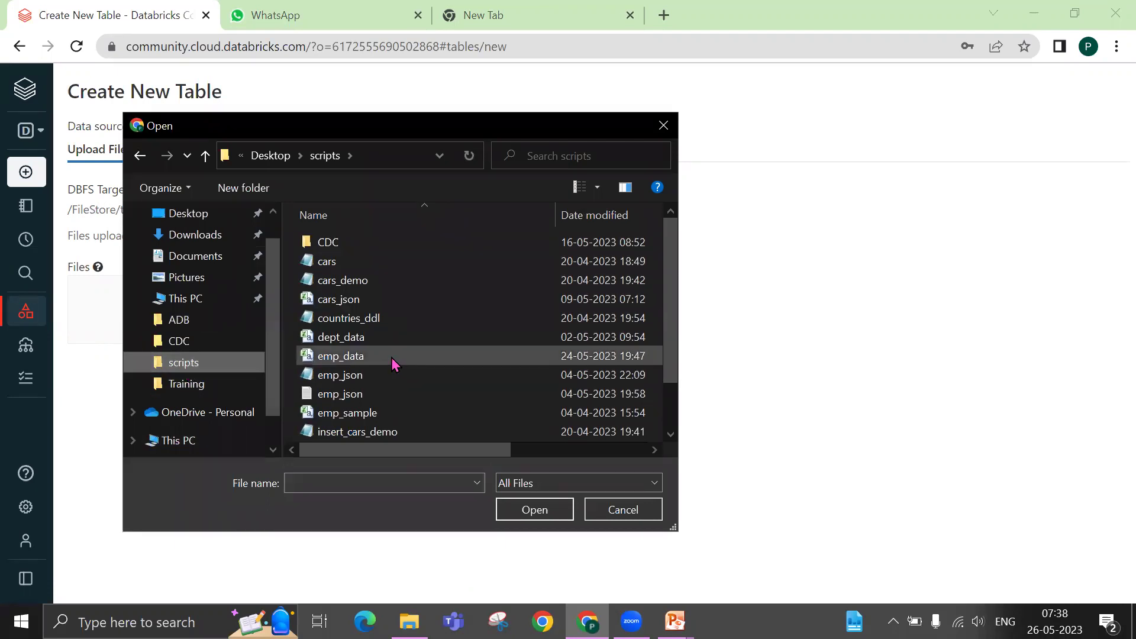
left_click(392, 358)
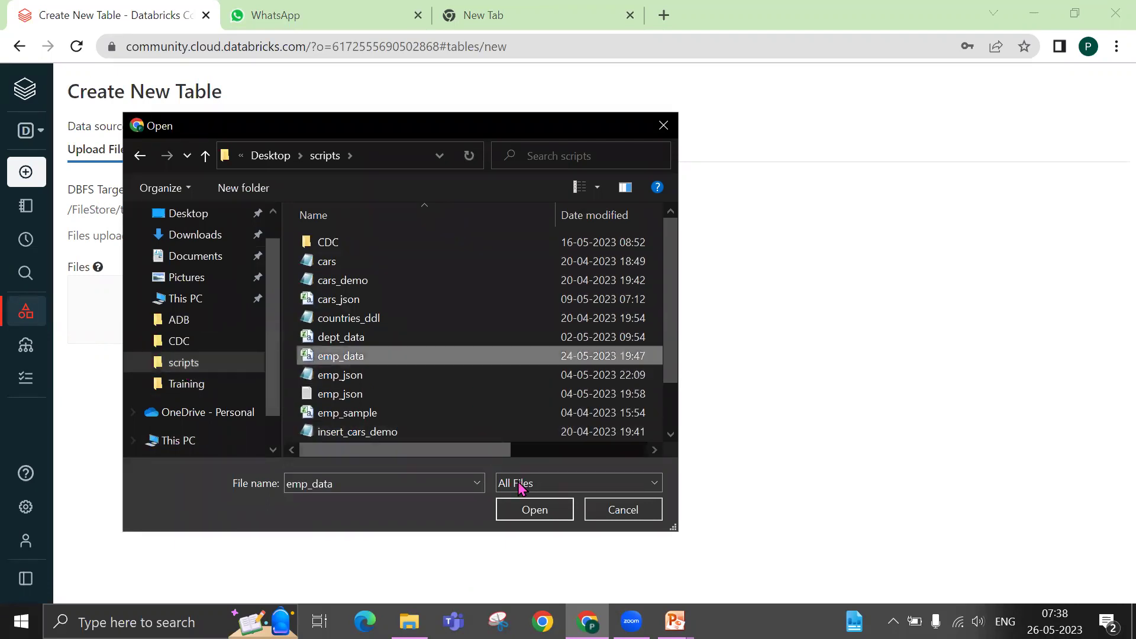
mouse_move(445, 459)
left_mouse_down()
mouse_move(539, 451)
mouse_move(441, 453)
left_mouse_up()
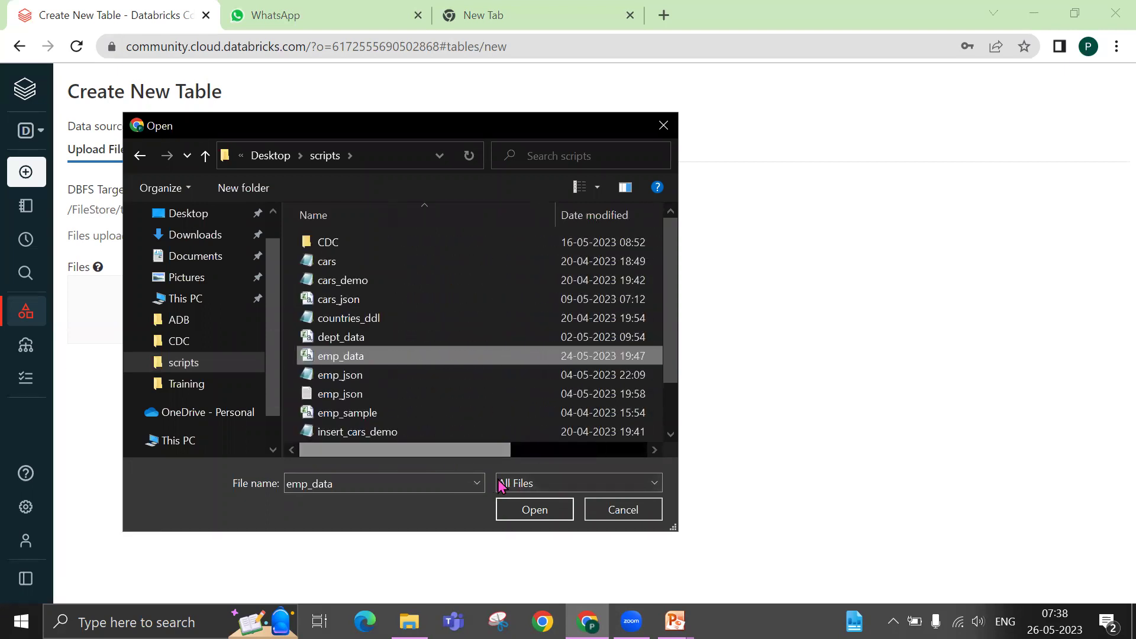
left_click(530, 510)
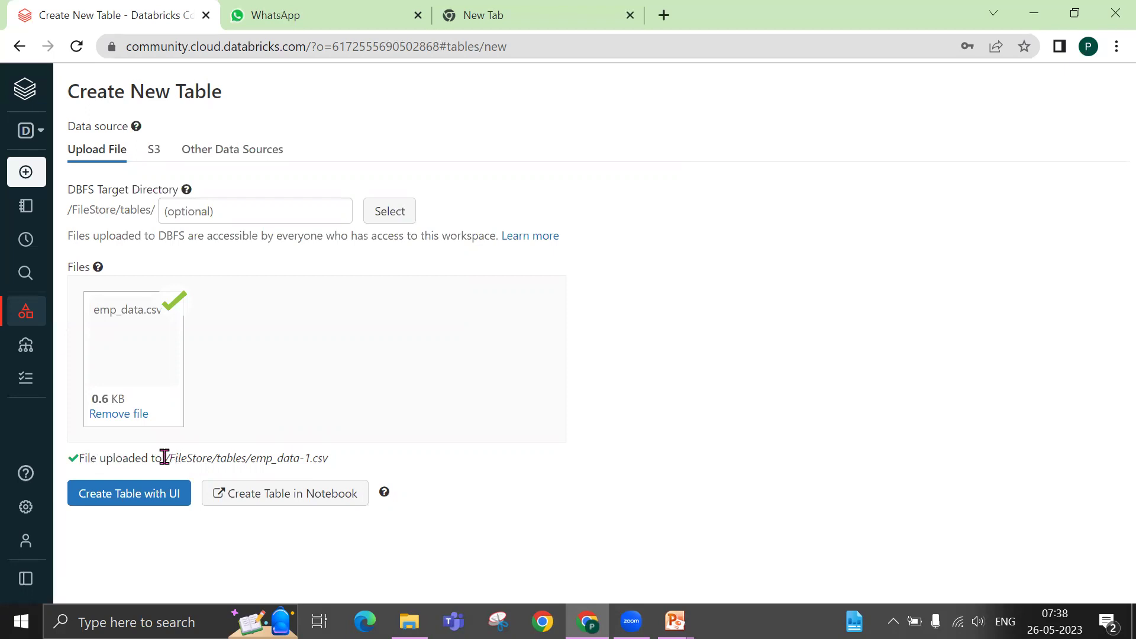
double_click(322, 461)
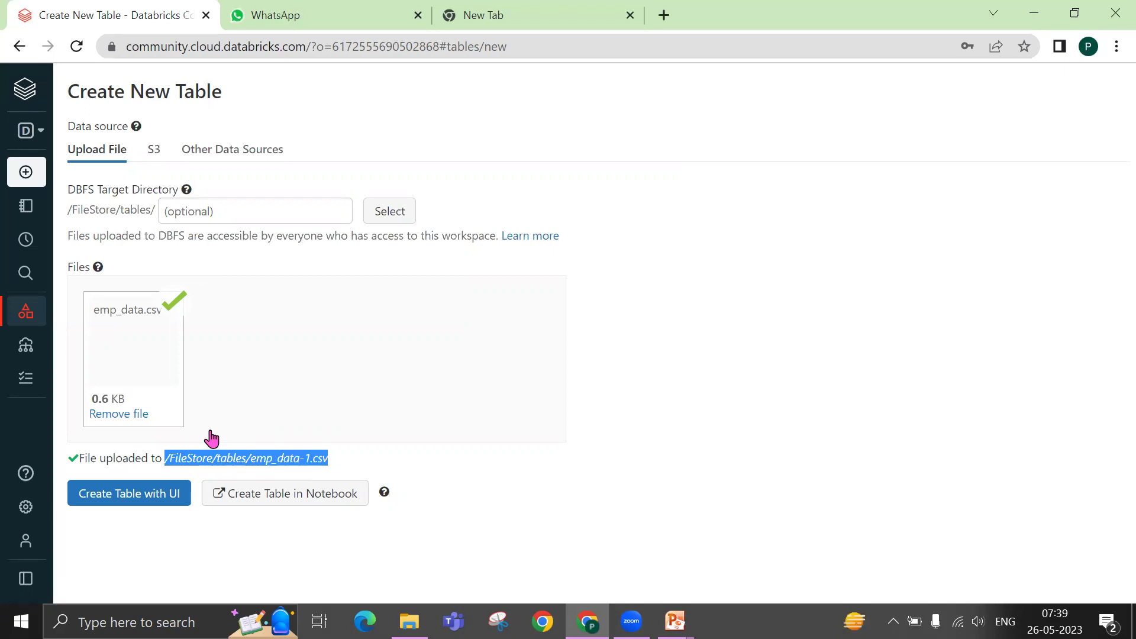
- Open the Test_demo notebook from the account's user folder in the workspace
mouse_move(51, 214)
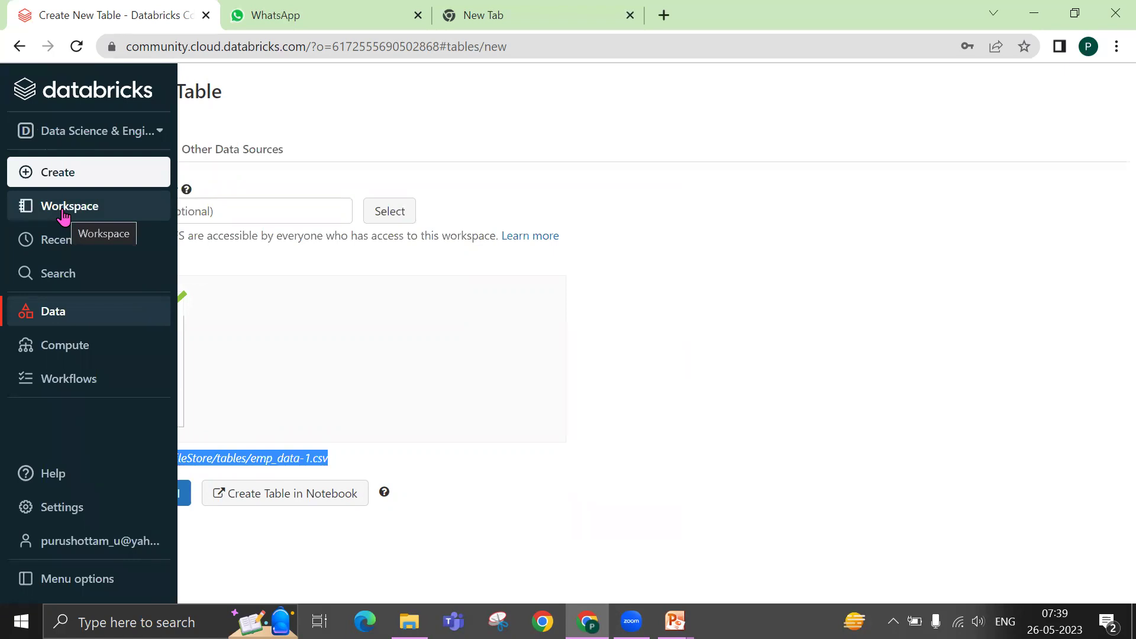
left_click(63, 215)
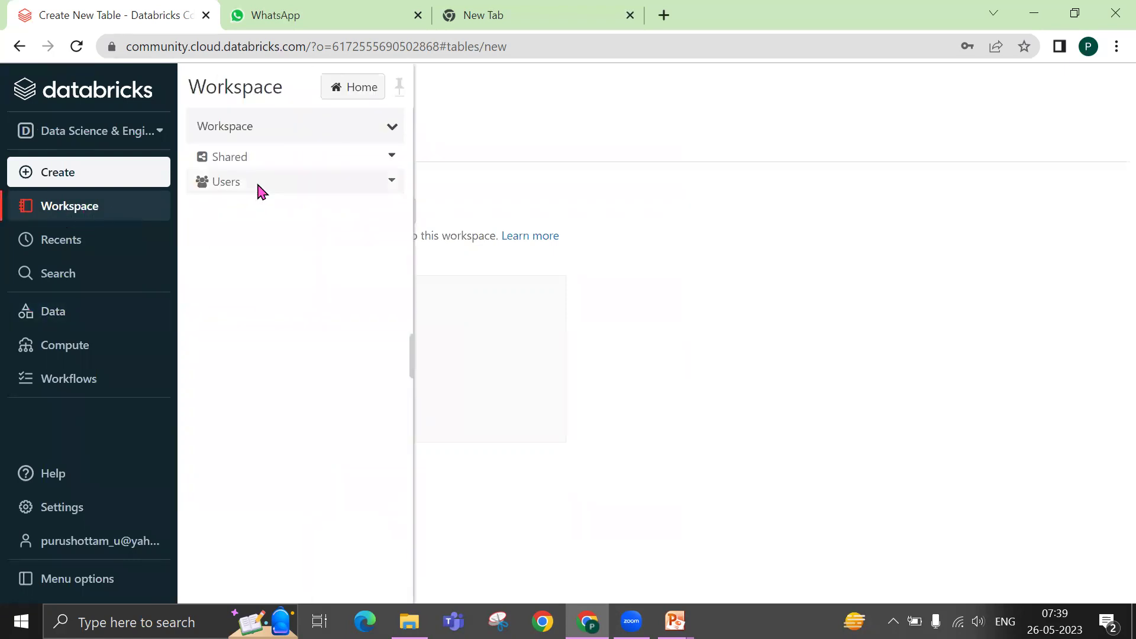
left_click(259, 189)
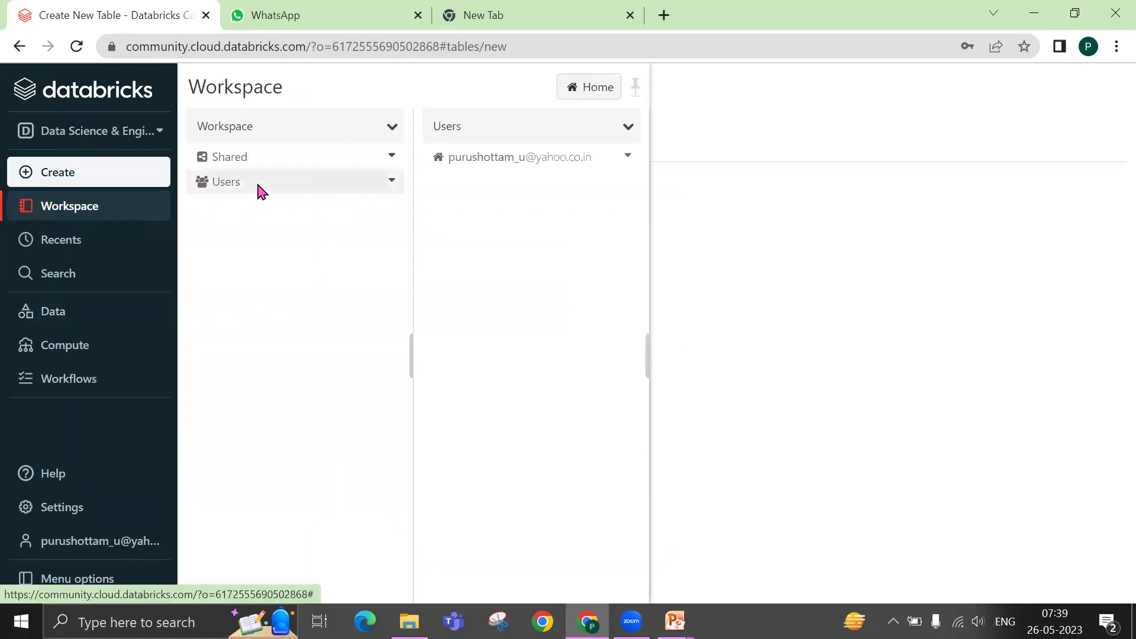
left_click(513, 160)
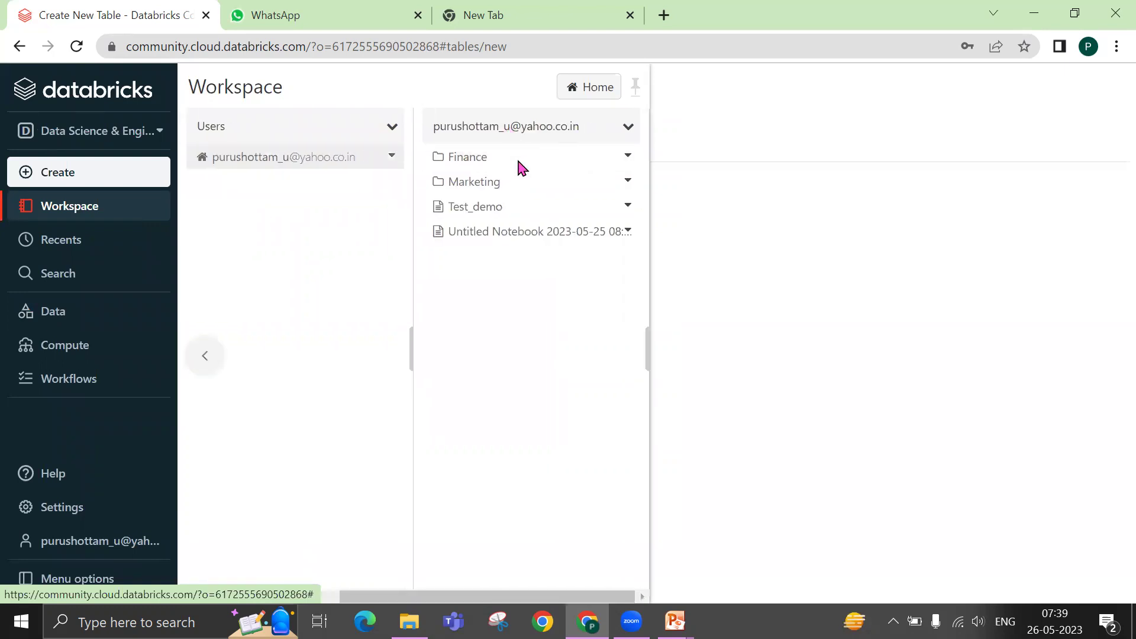
left_click(523, 215)
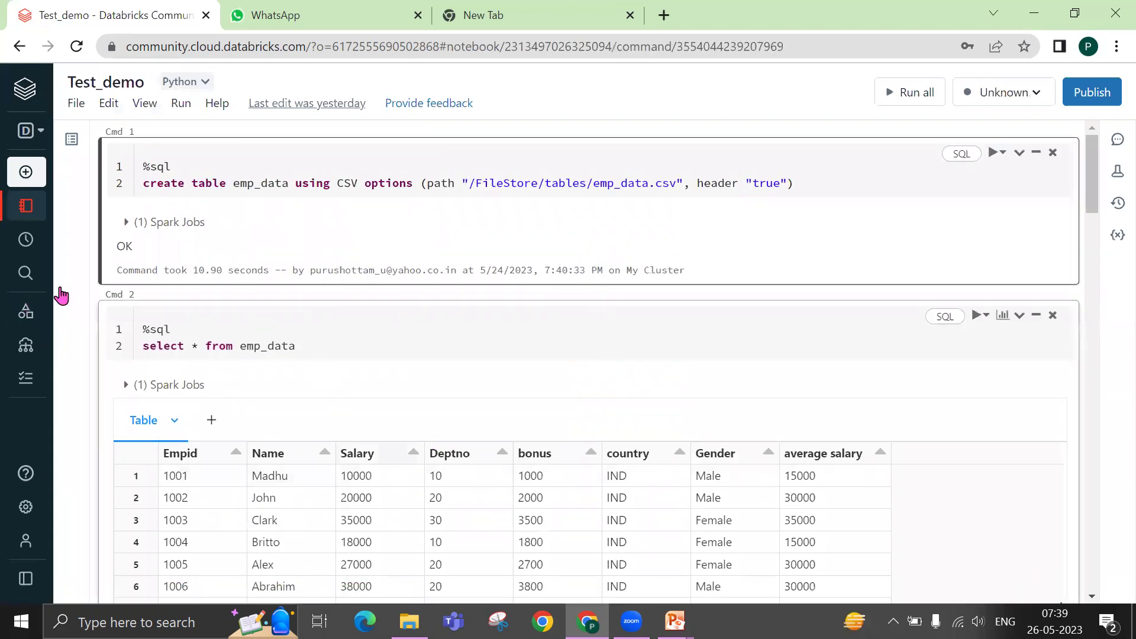
mouse_move(41, 238)
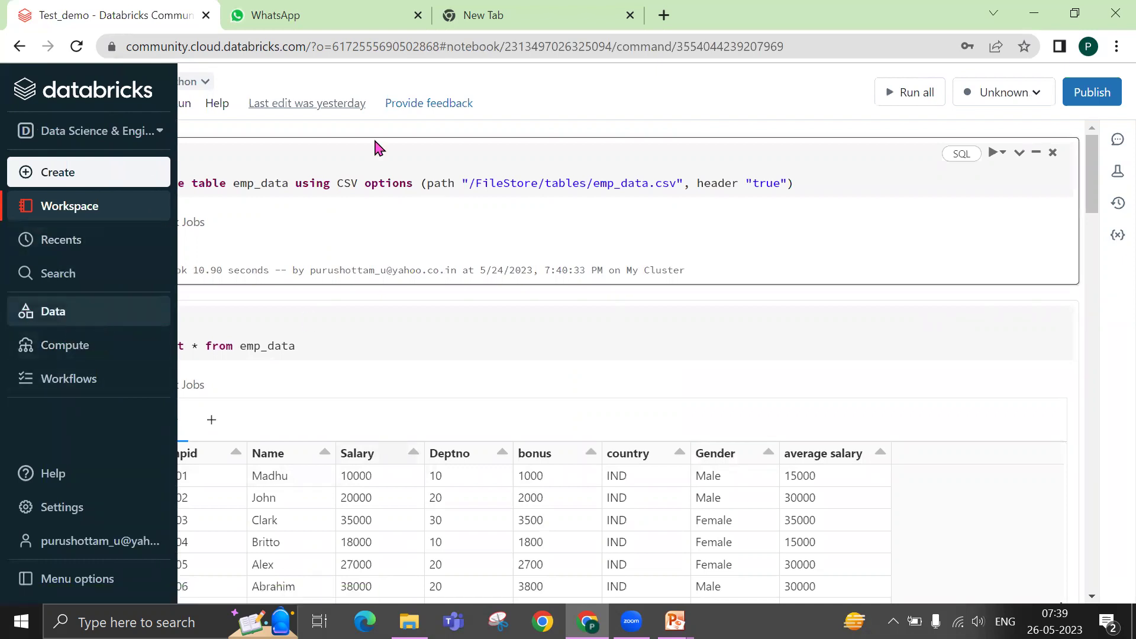
left_click(77, 105)
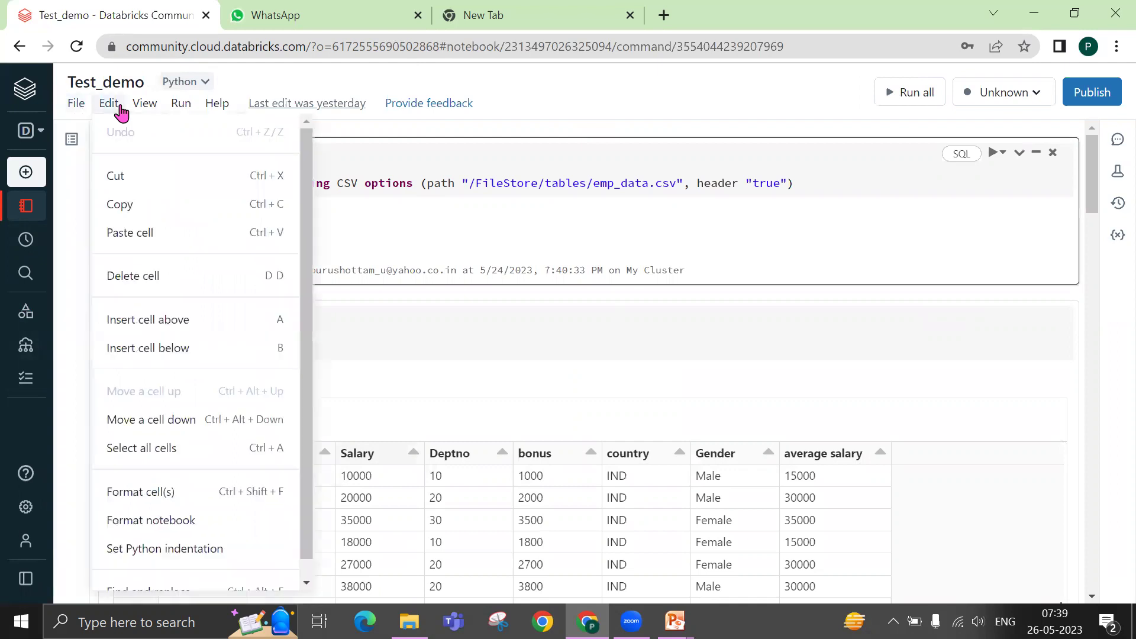
mouse_move(148, 110)
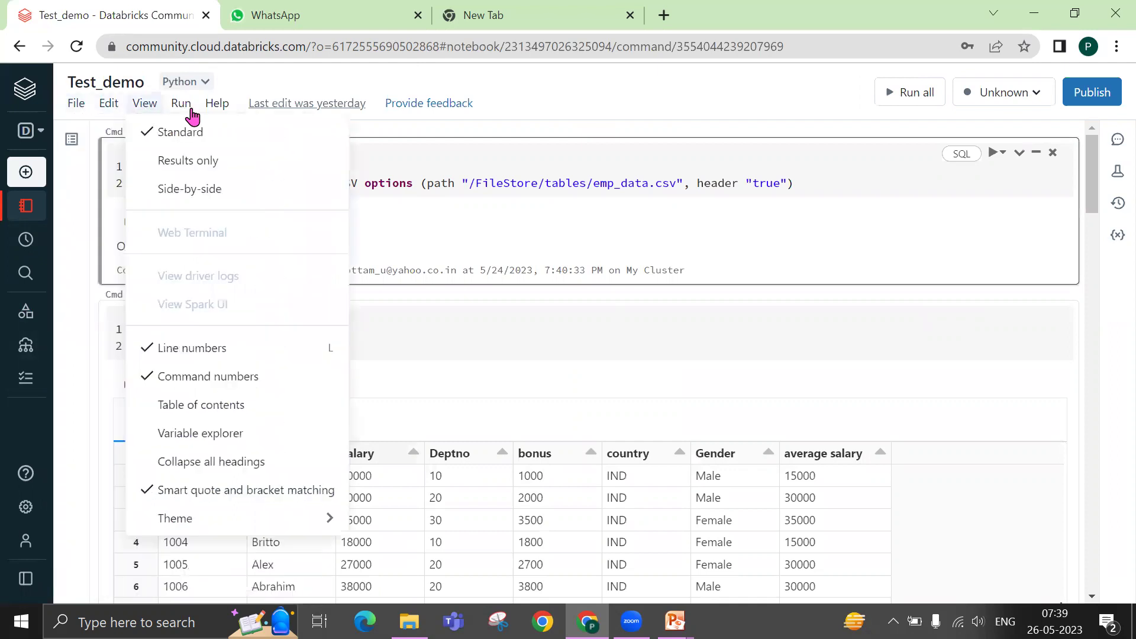
mouse_move(242, 115)
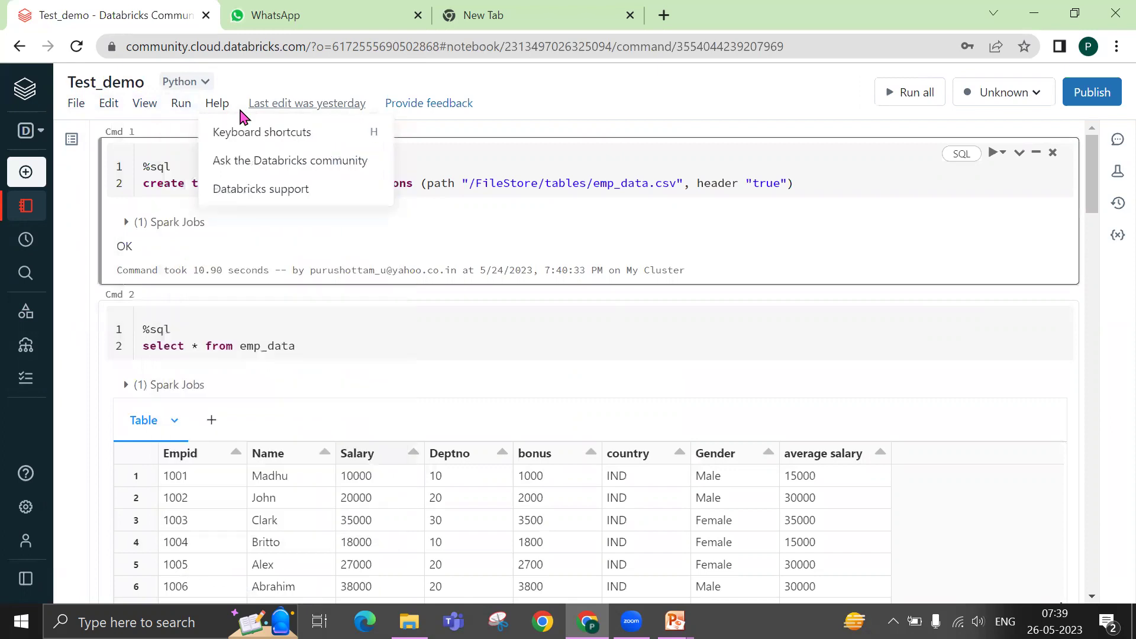
mouse_move(109, 107)
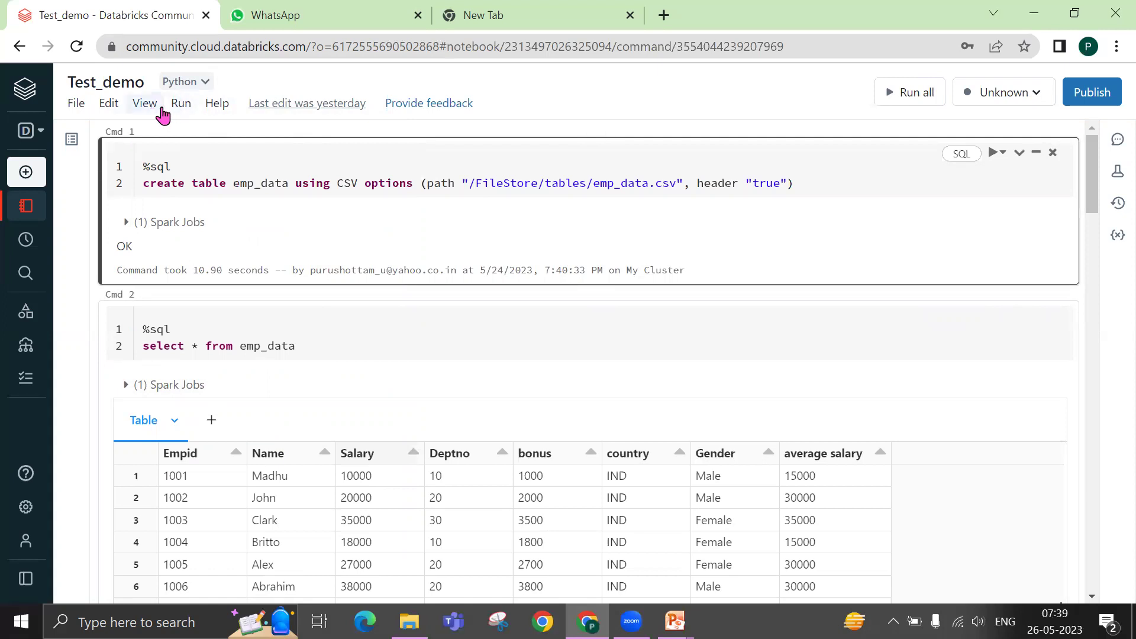
- Examine the available databases and tables in the Data browser and check the cluster status
mouse_move(28, 351)
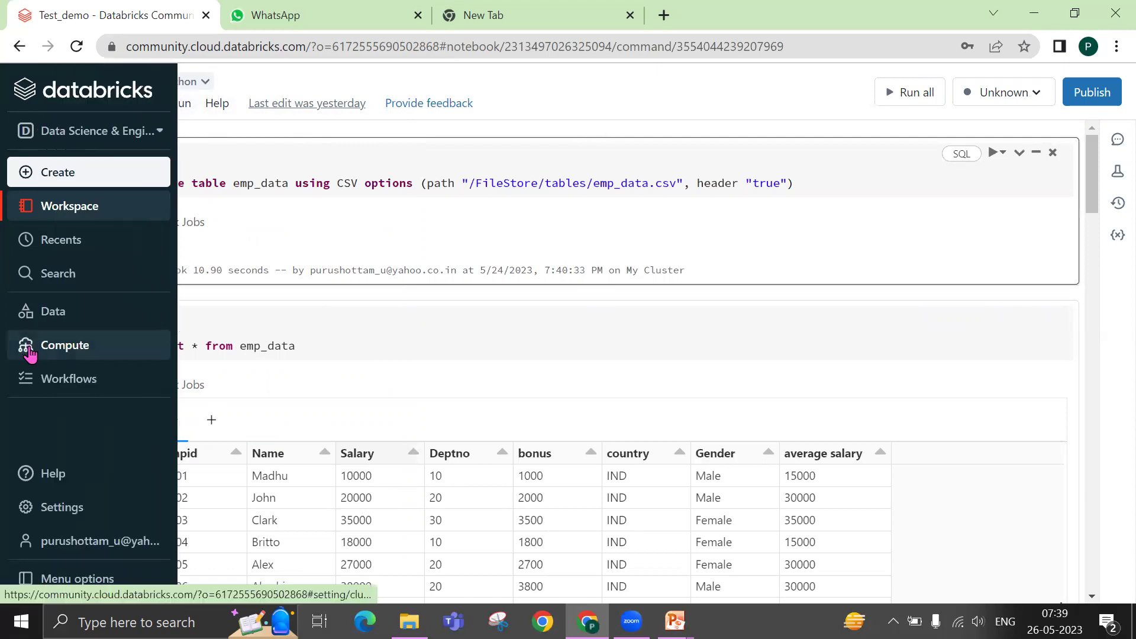
left_click(62, 313)
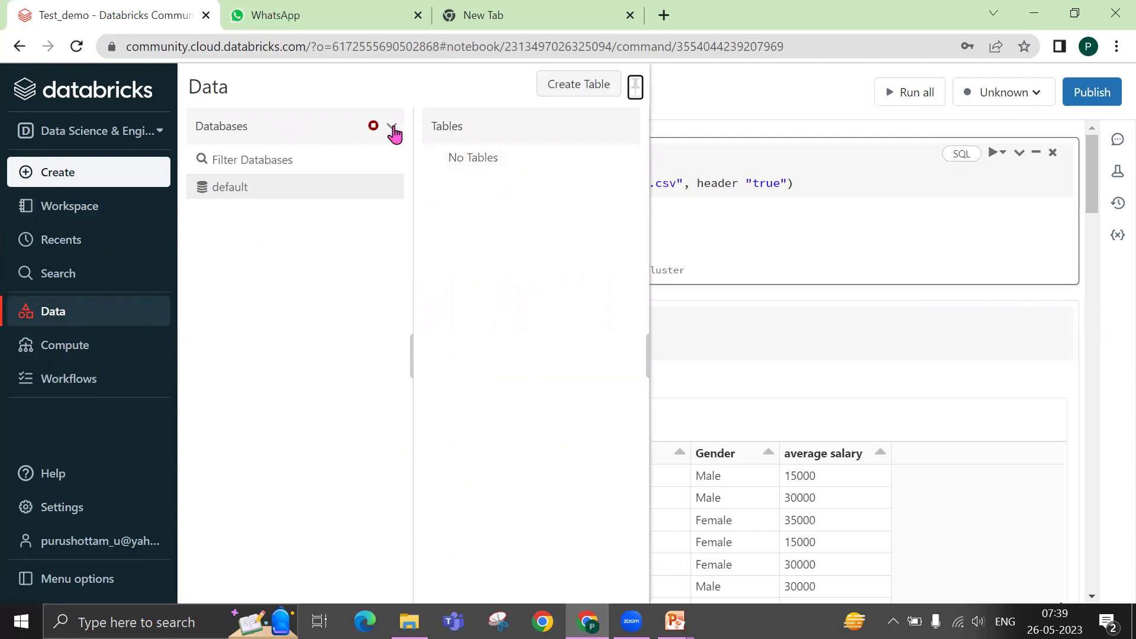
mouse_move(393, 134)
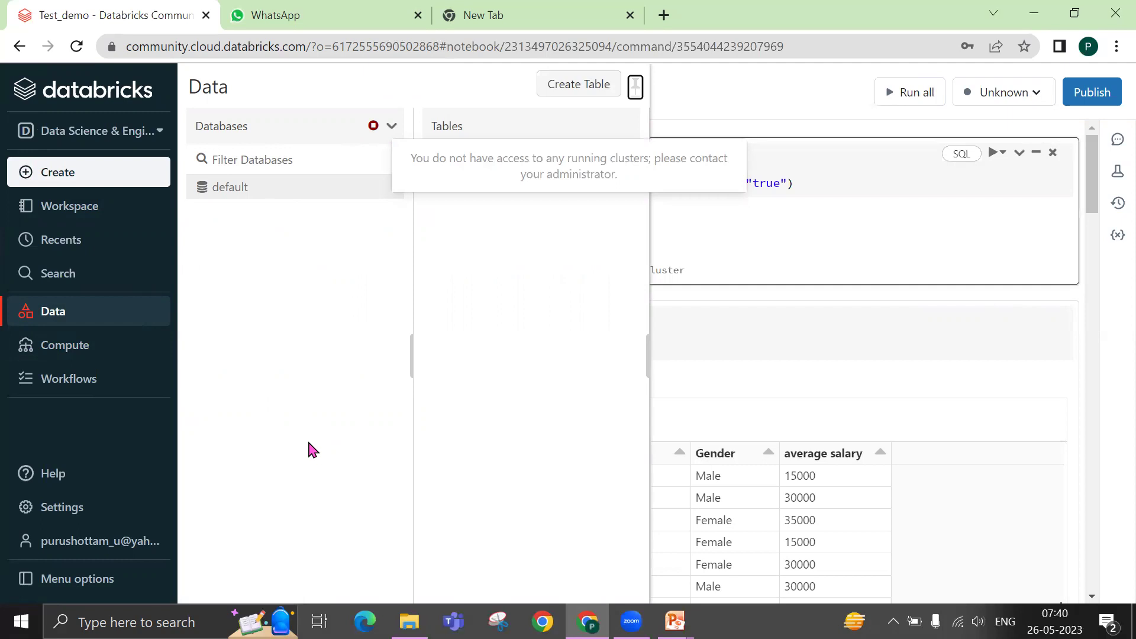
left_click(92, 514)
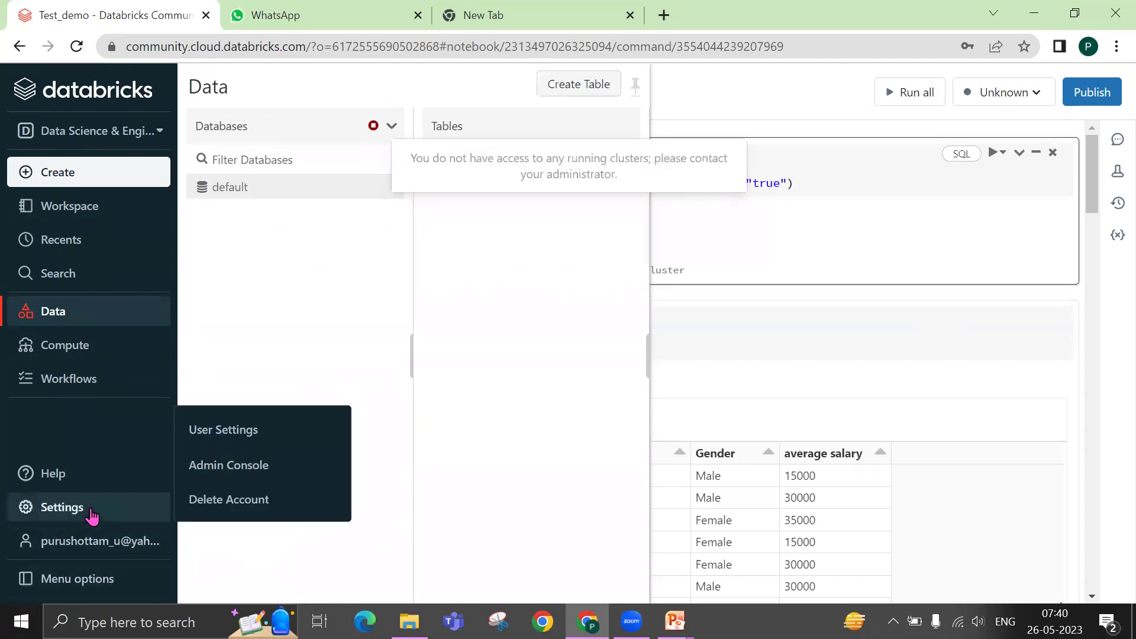
left_click(228, 467)
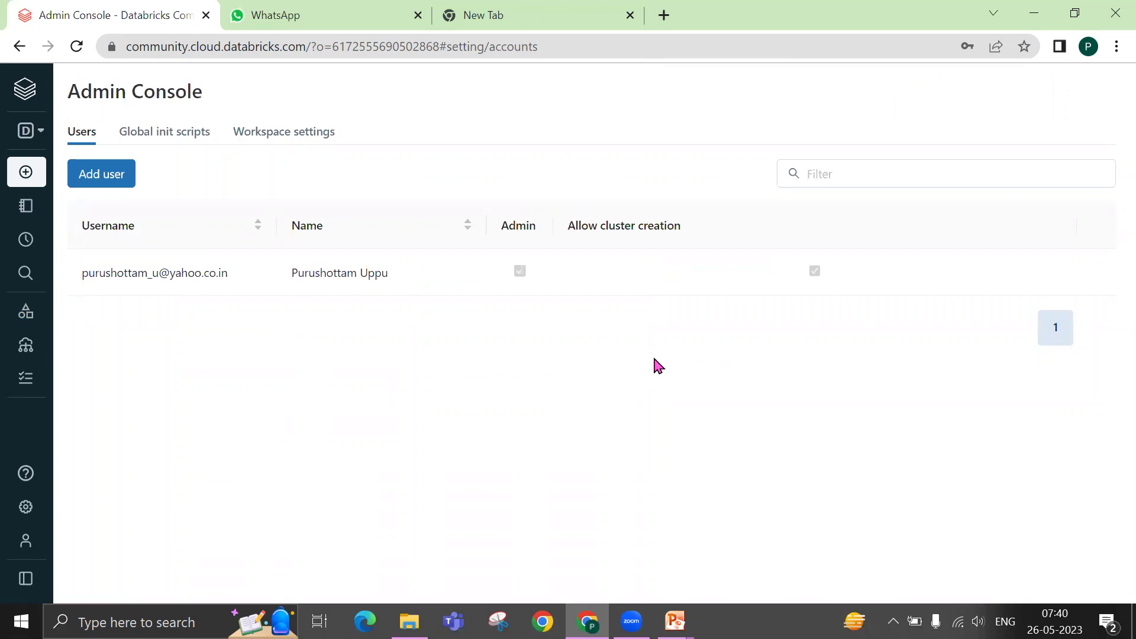
left_click(317, 133)
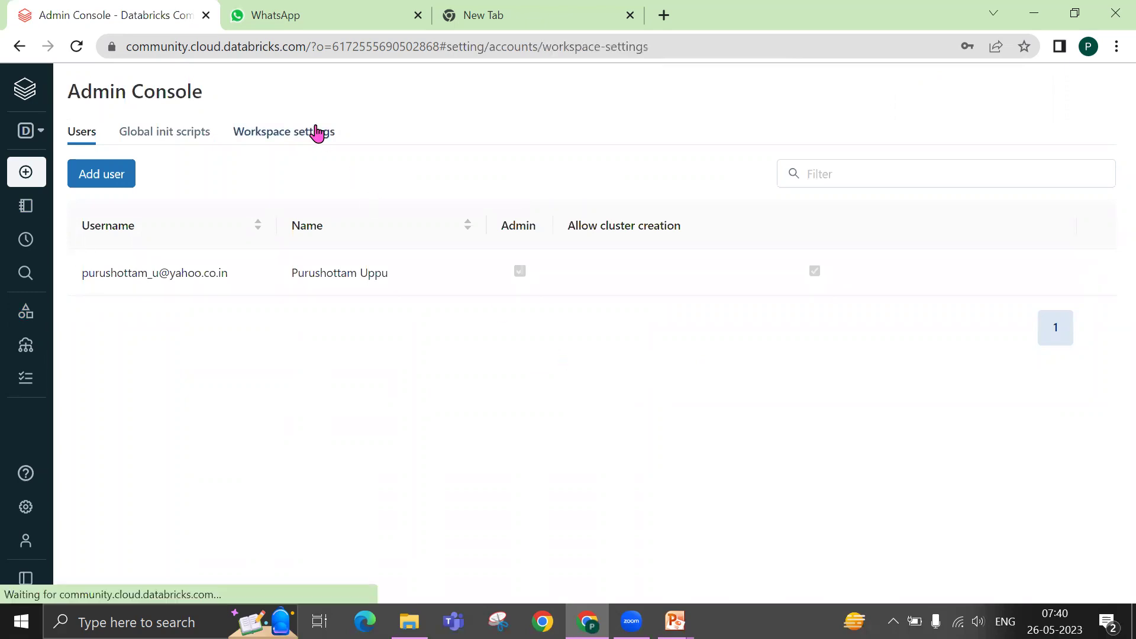
scroll(840, 465, "down", 5)
scroll(834, 466, "down", 6)
scroll(835, 466, "down", 3)
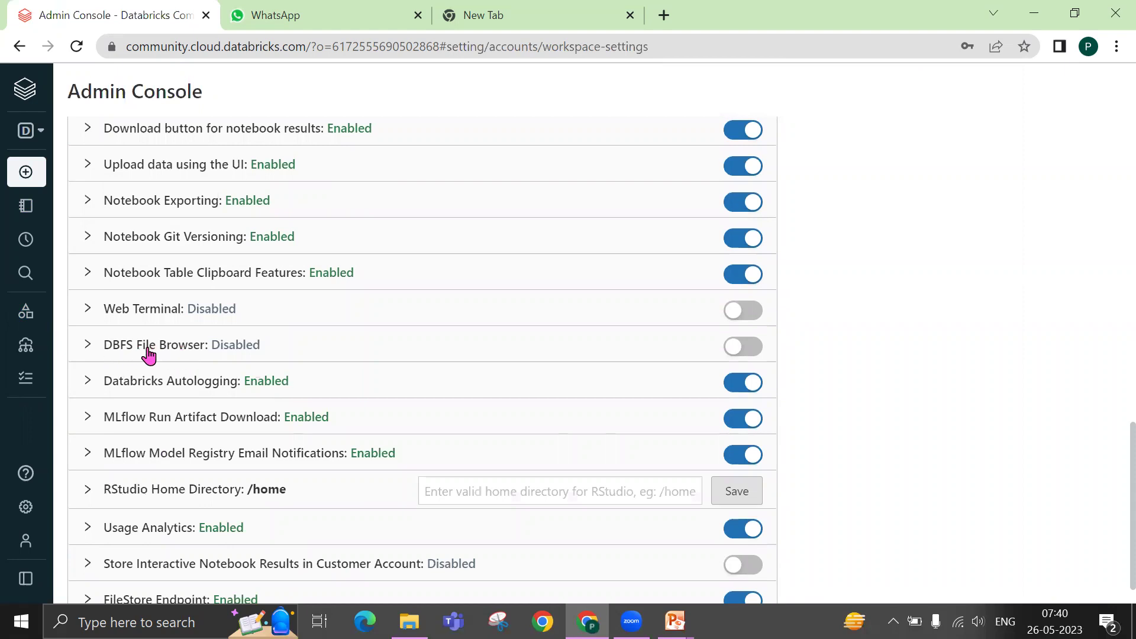
left_click(742, 349)
left_click(745, 350)
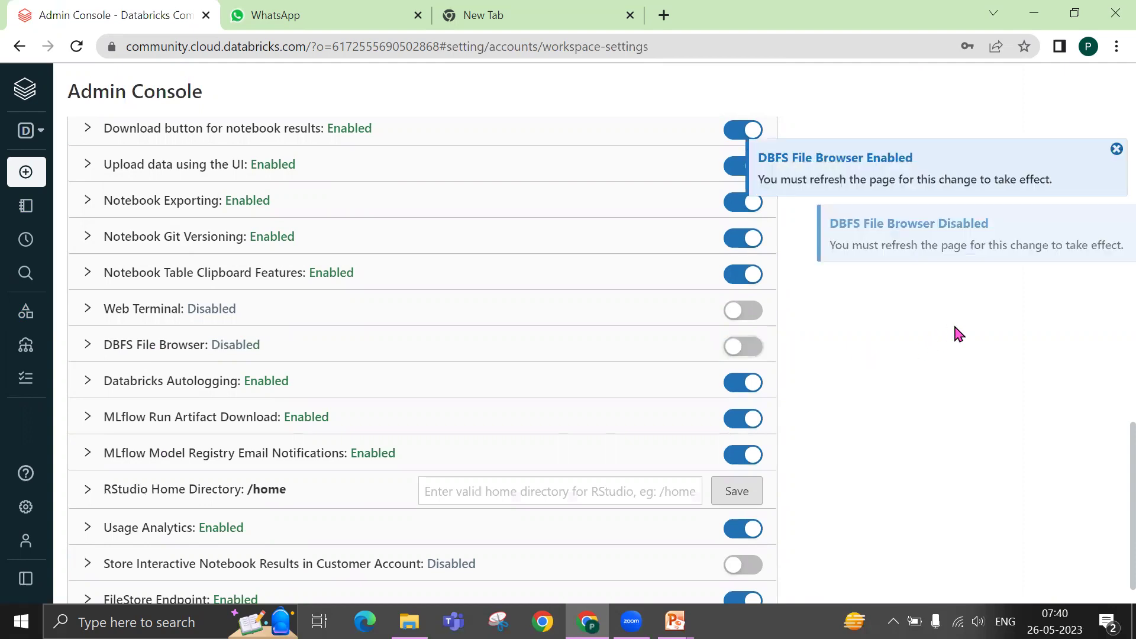
left_click(747, 349)
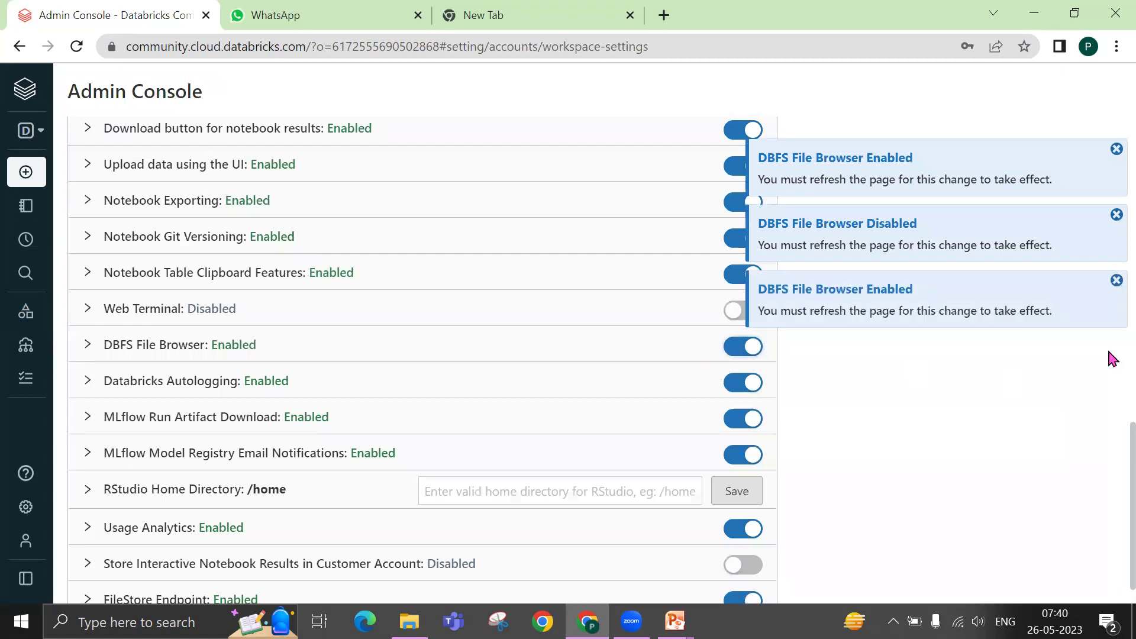
left_click(1117, 151)
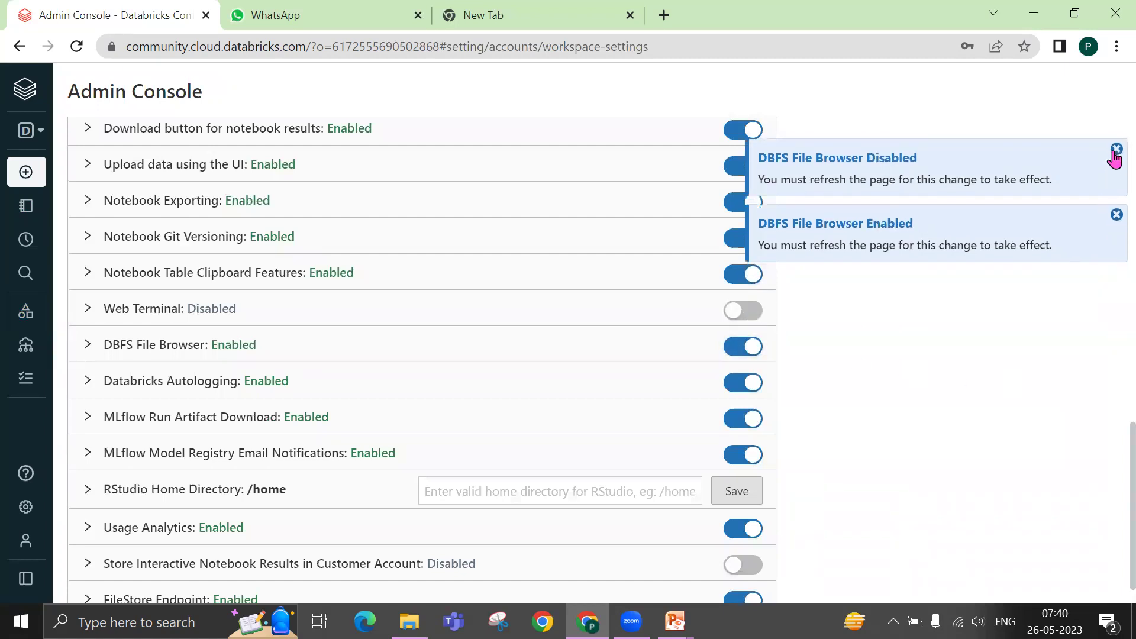
left_click(1117, 148)
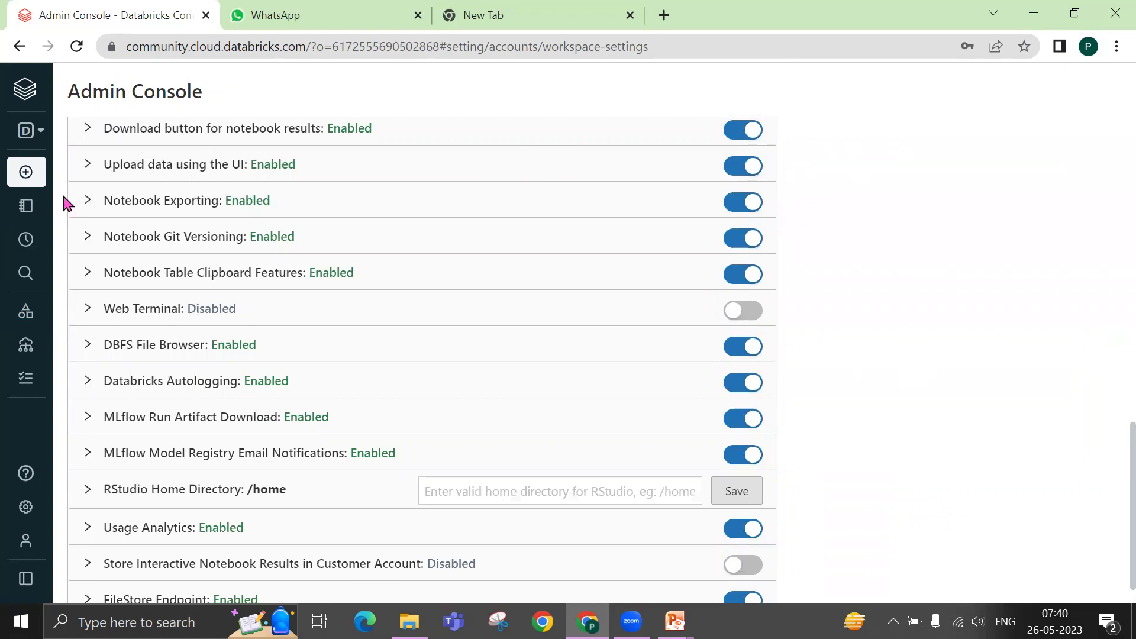
- Return to the Test_demo notebook in the workspace and select its page address
mouse_move(61, 214)
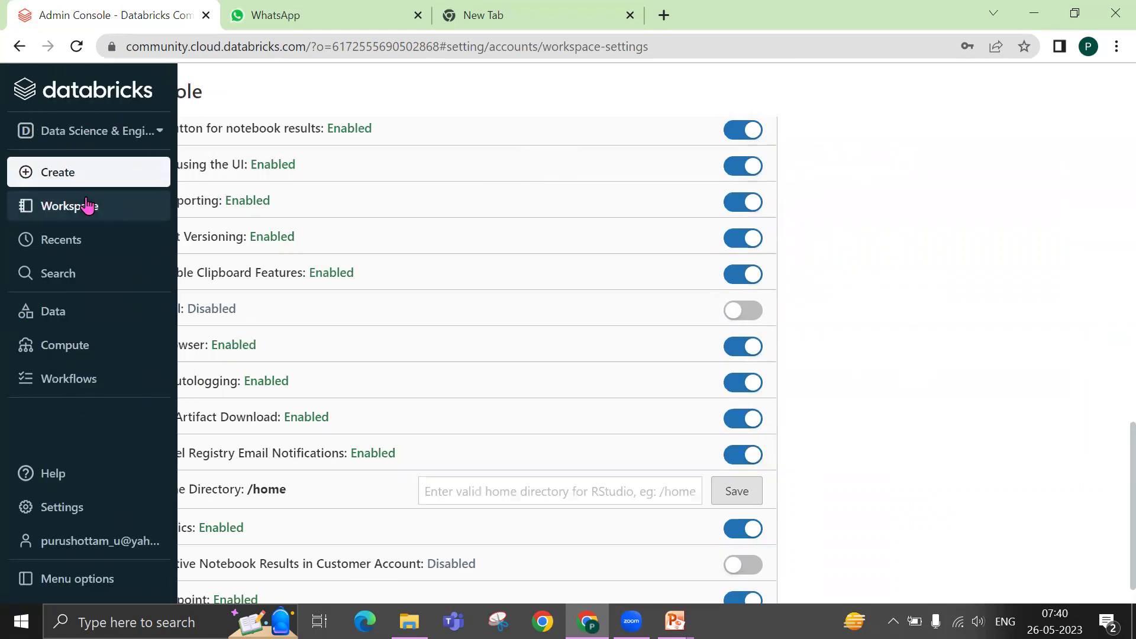
left_click(82, 207)
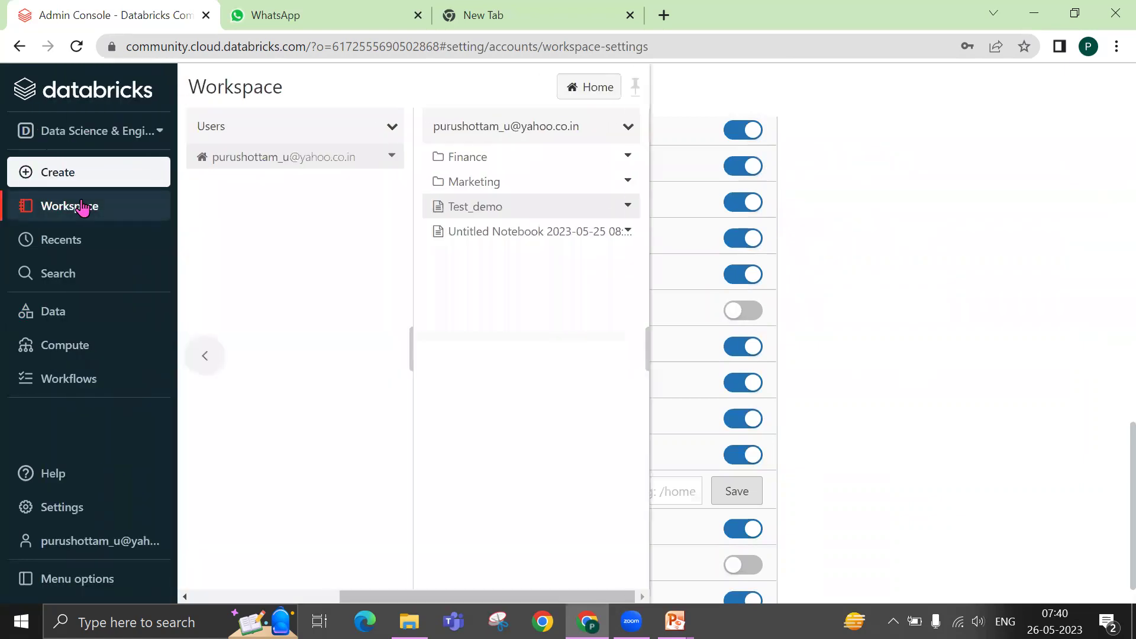
left_click(468, 209)
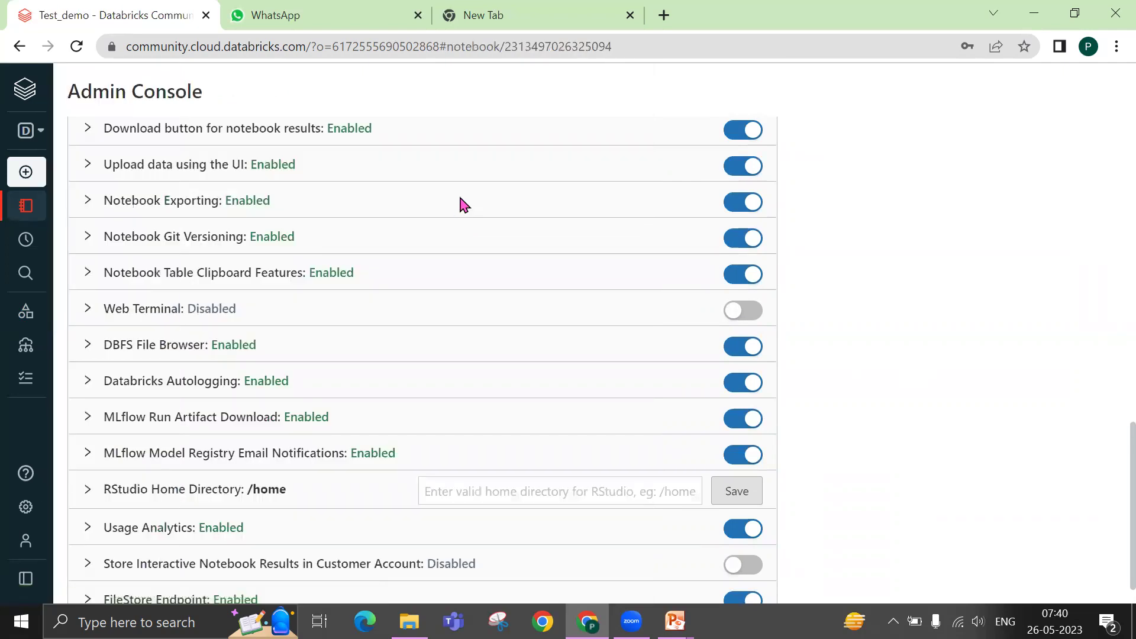
left_click(365, 48)
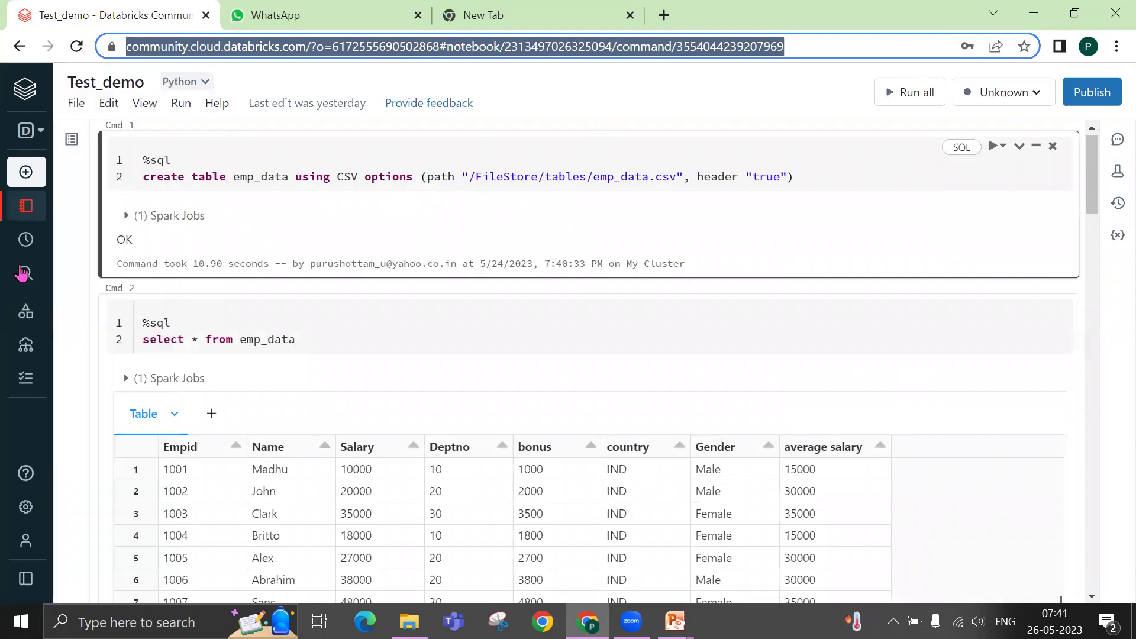
- Check the workspace folder contents, and look for the DBFS file browser in the Data section
mouse_move(65, 236)
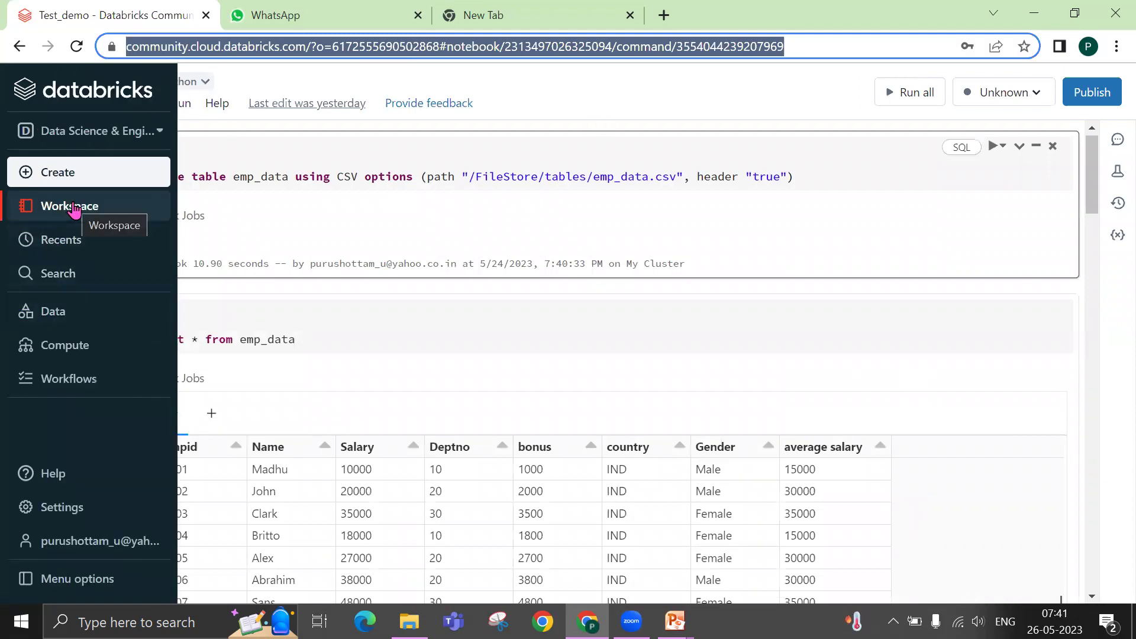
left_click(73, 208)
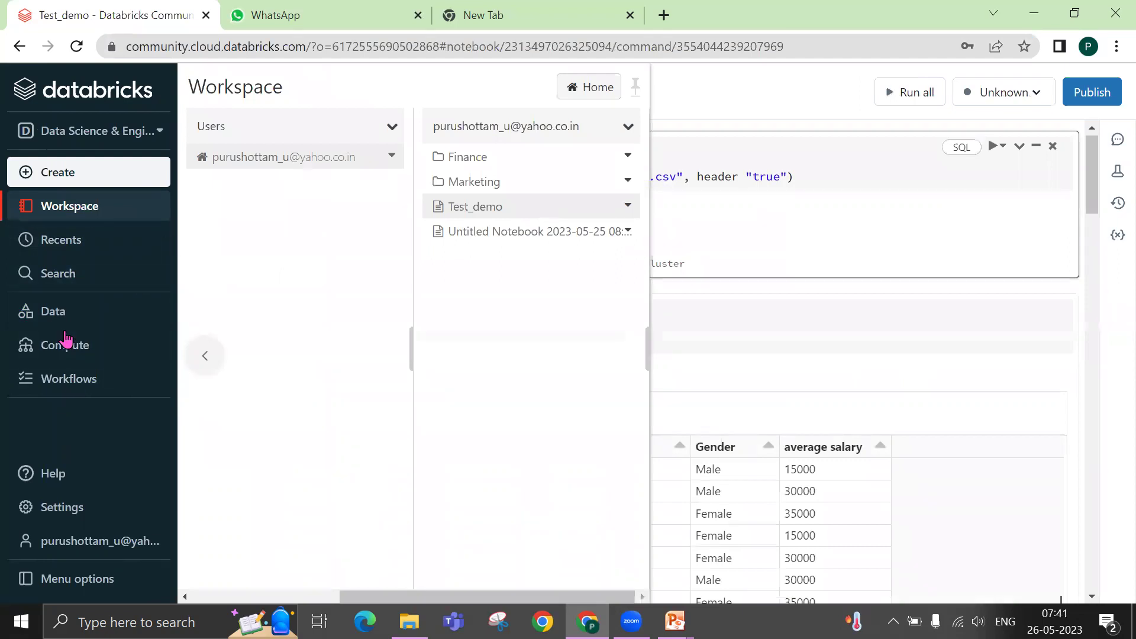
left_click(70, 314)
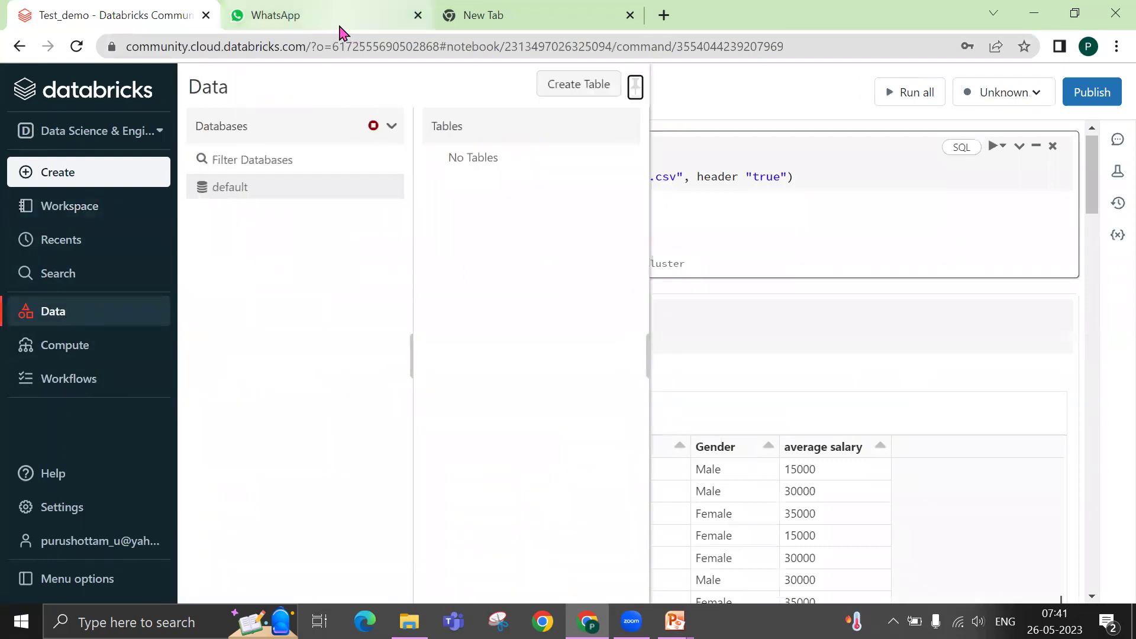
- Reload the notebook page and show the DBFS file browser in the Data section
left_click(336, 50)
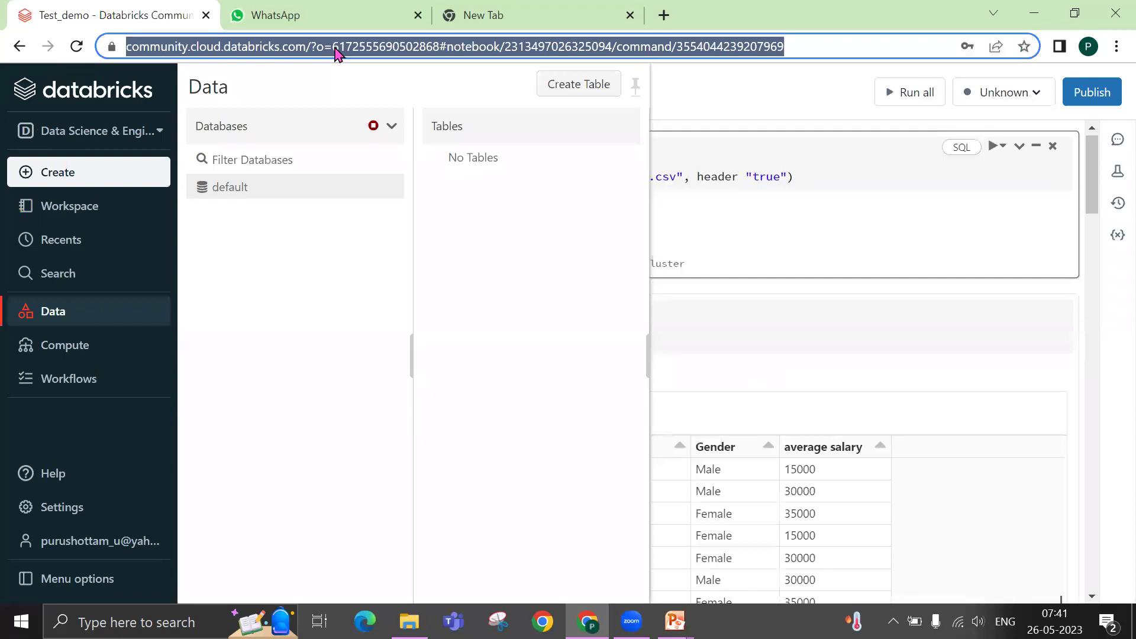
key("Return")
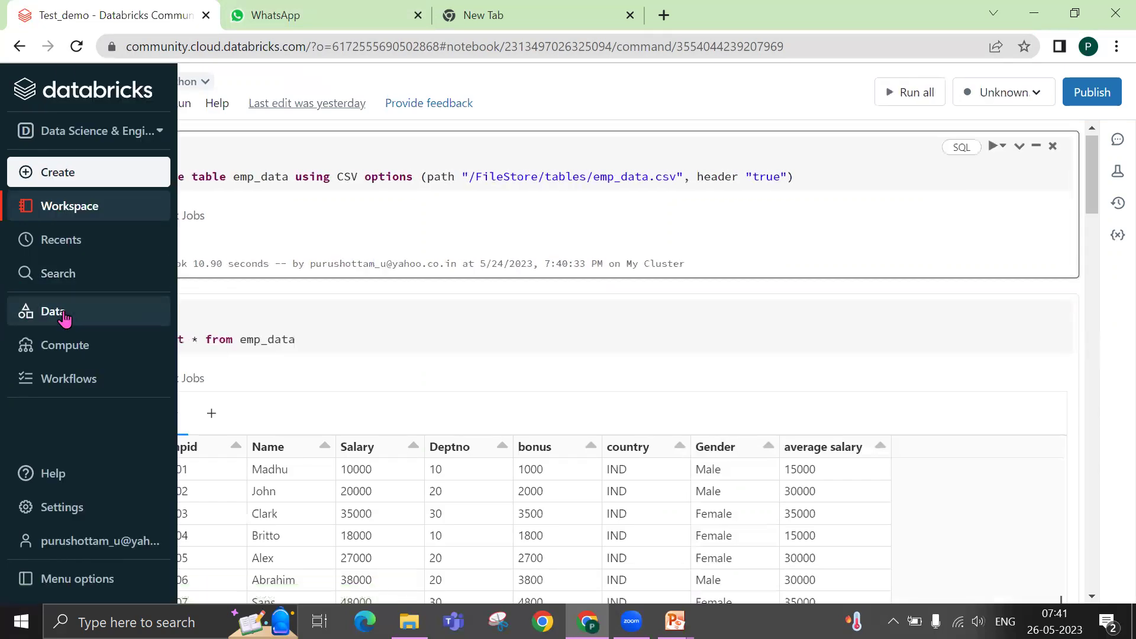
left_click(64, 319)
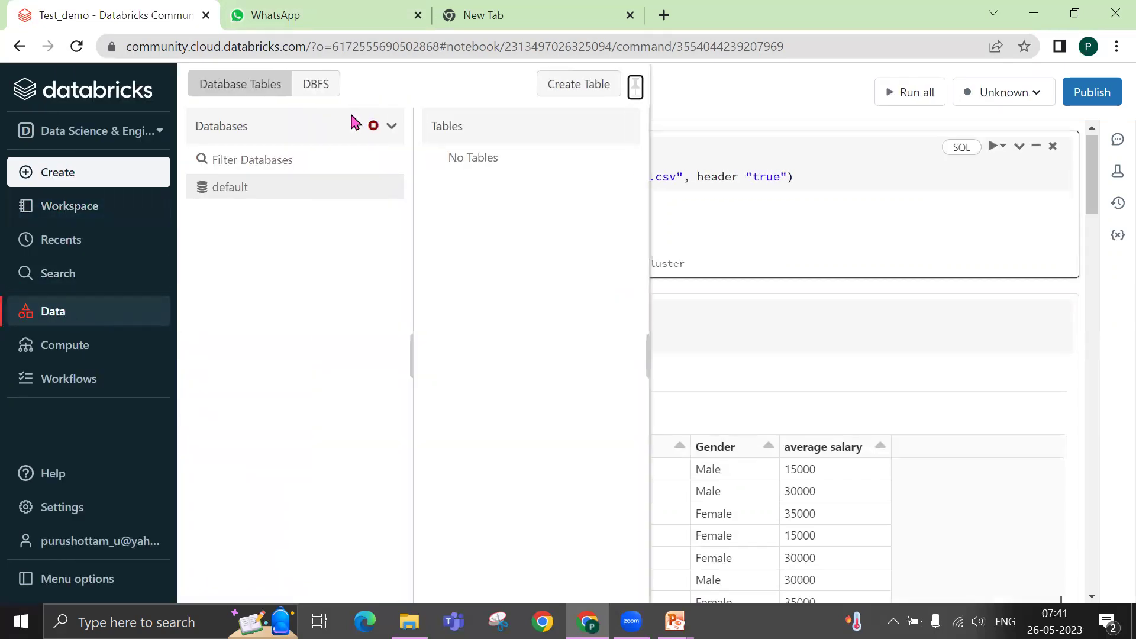
left_click(315, 89)
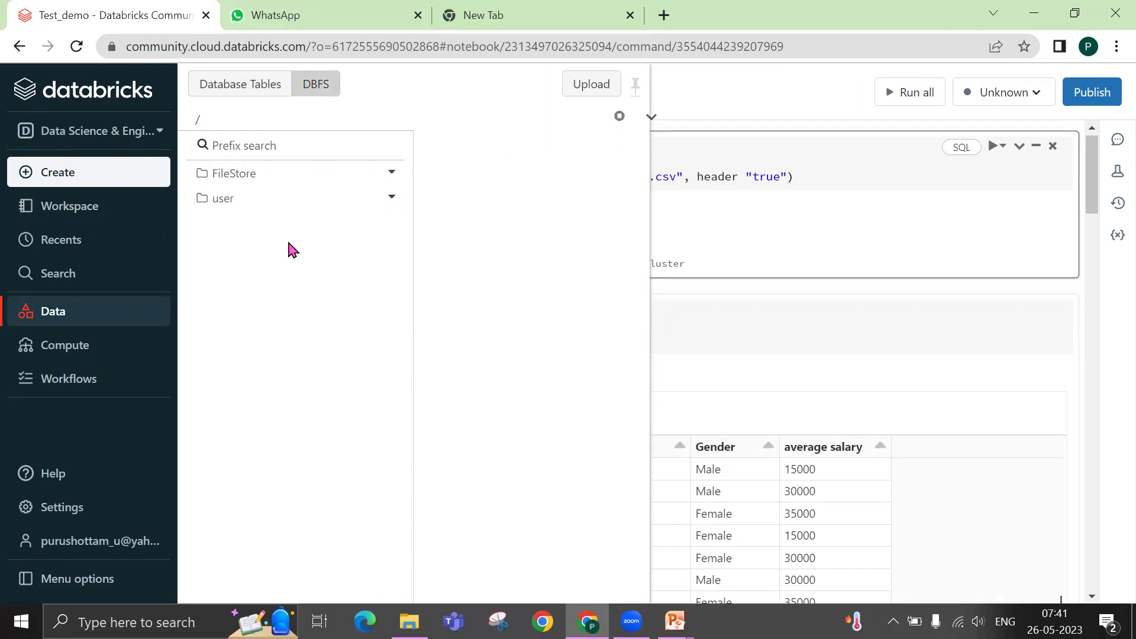
- Open the FileStore/tables folder in DBFS and view the available file actions for emp_data-1.csv
left_click(231, 183)
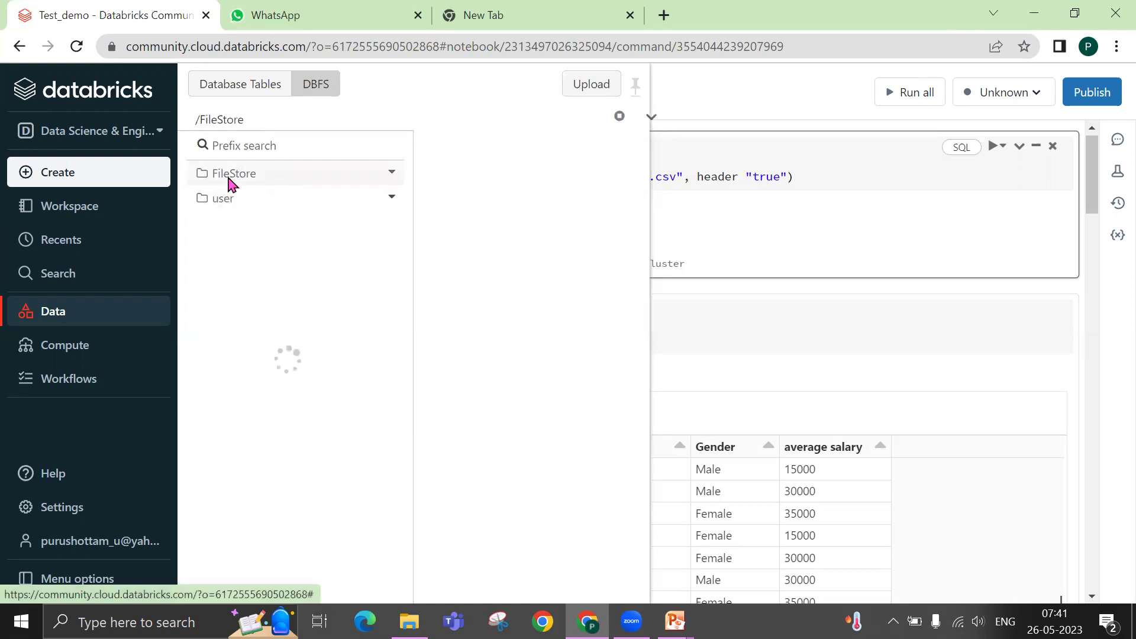
left_click(475, 184)
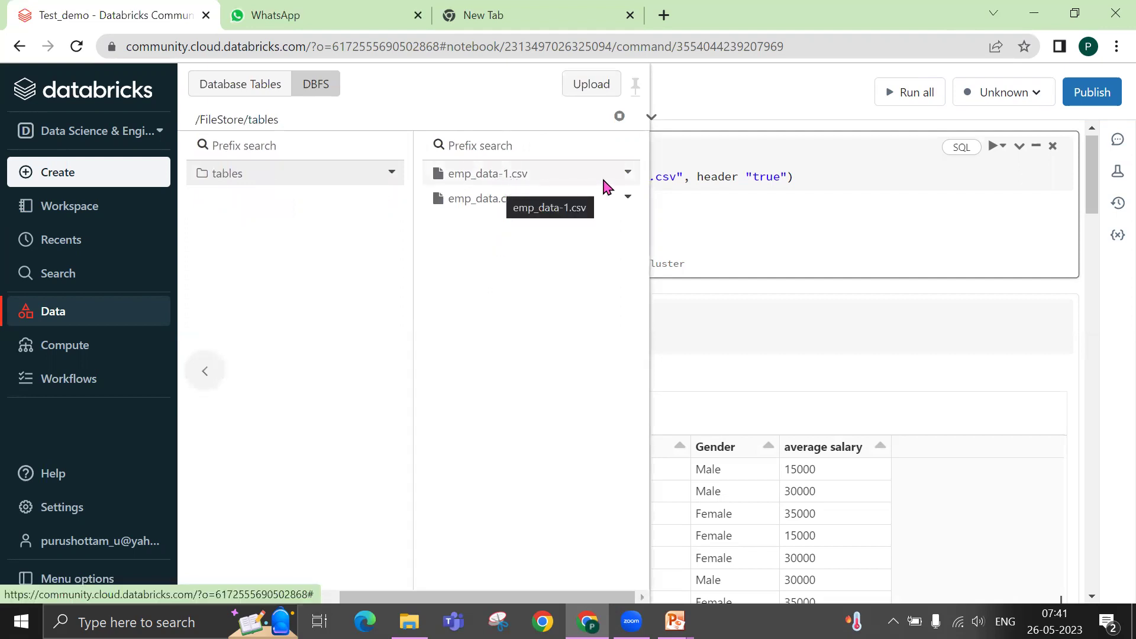
left_click(628, 175)
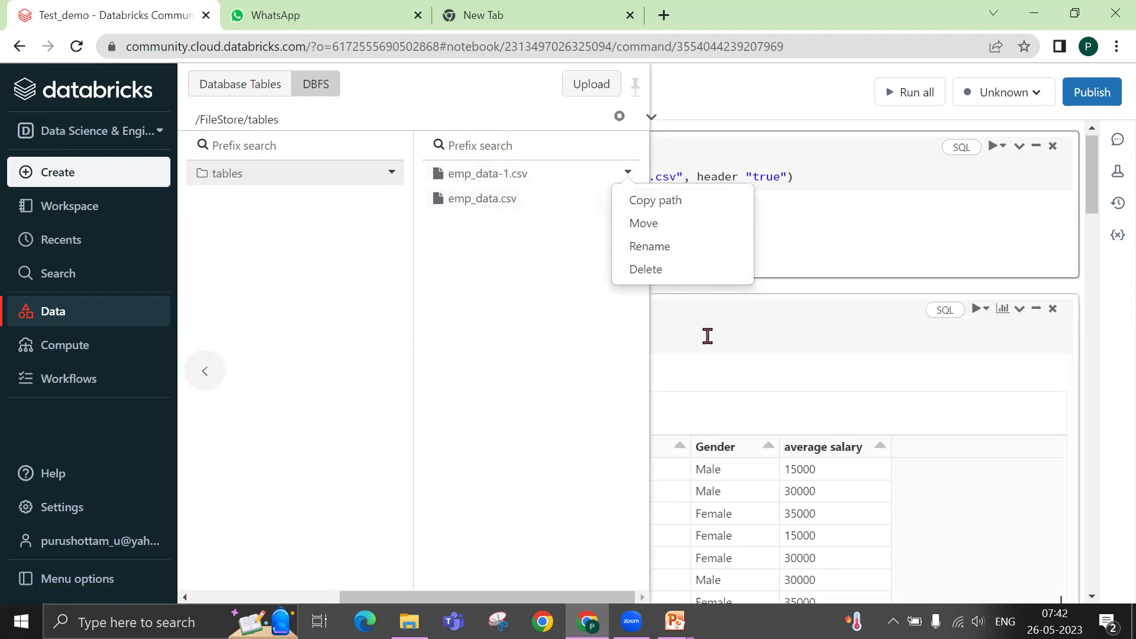
left_click(767, 300)
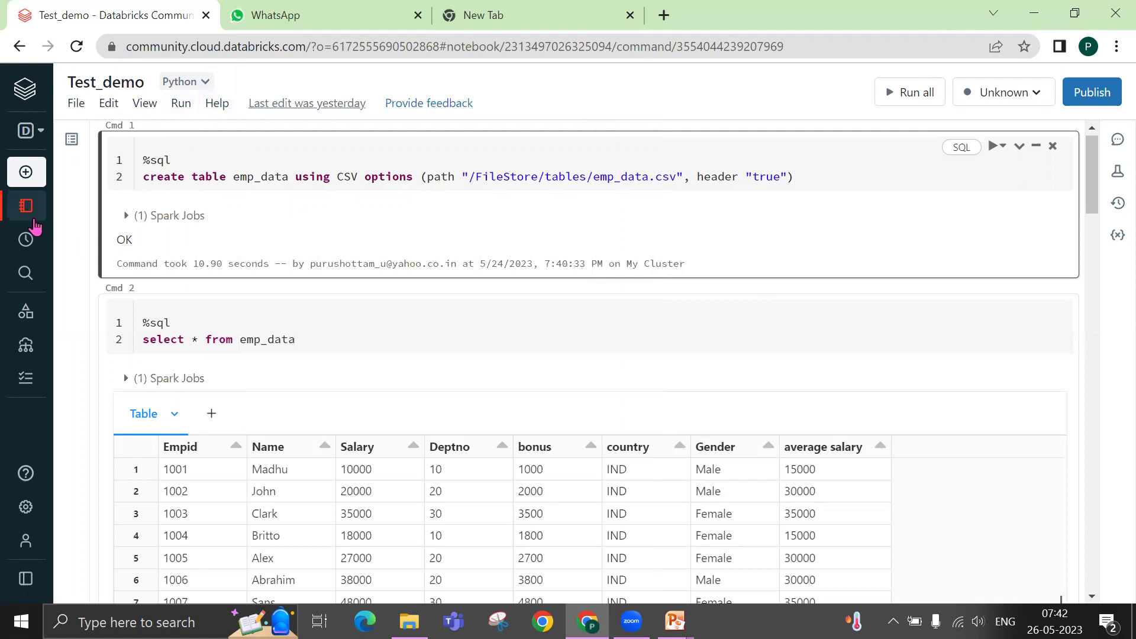
- Reopen the DBFS file browser from the Test_demo notebook and examine the files in /FileStore/tables
mouse_move(45, 299)
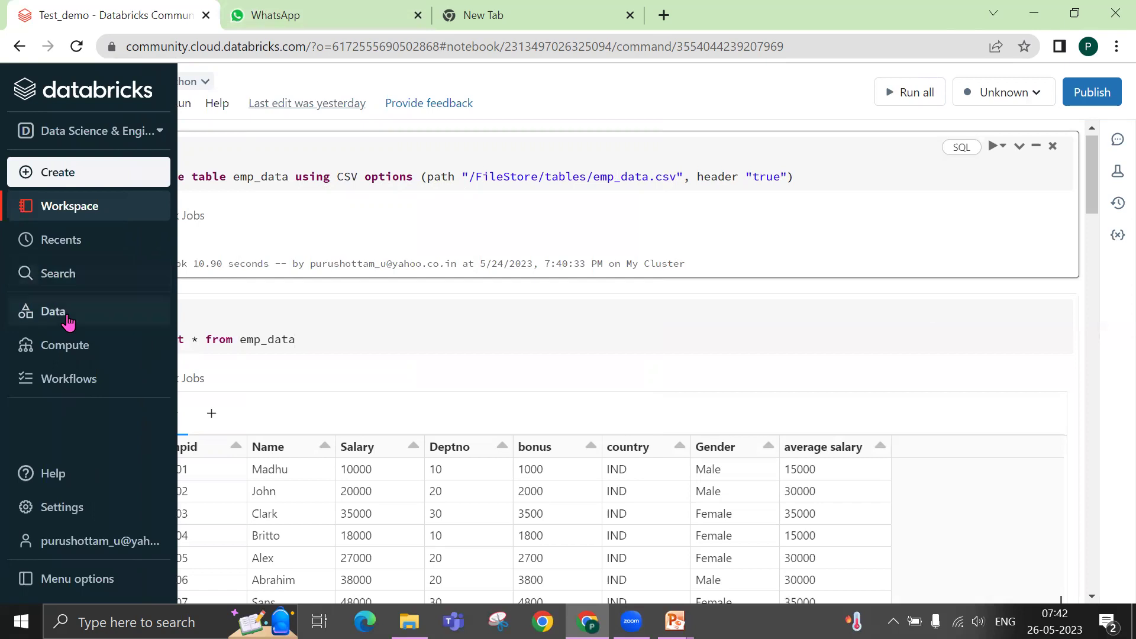
left_click(79, 319)
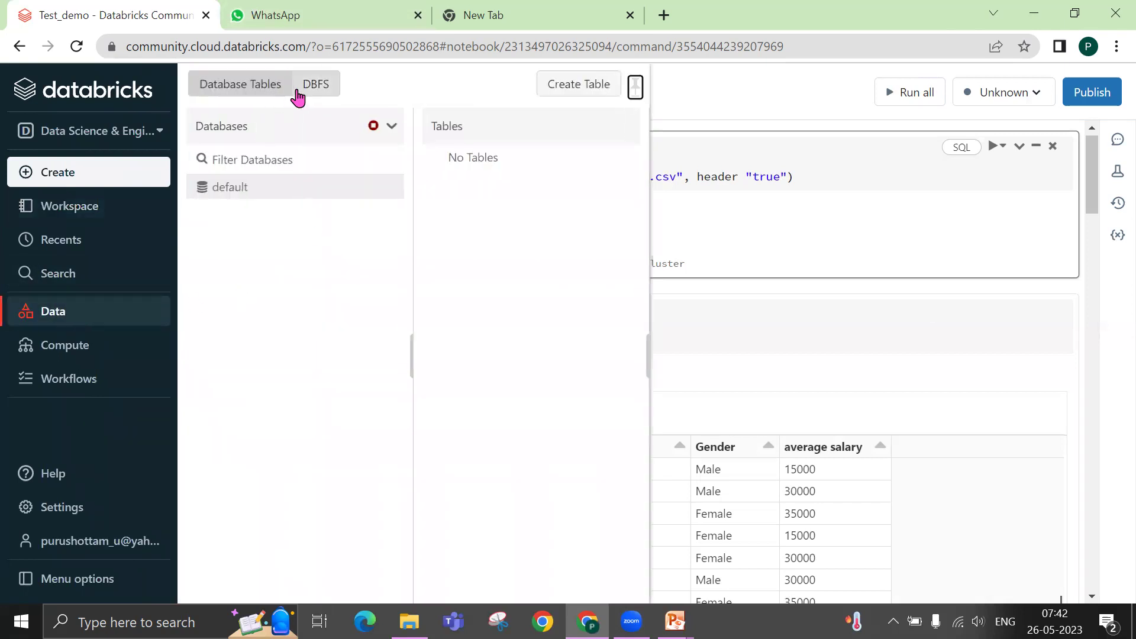
left_click(321, 98)
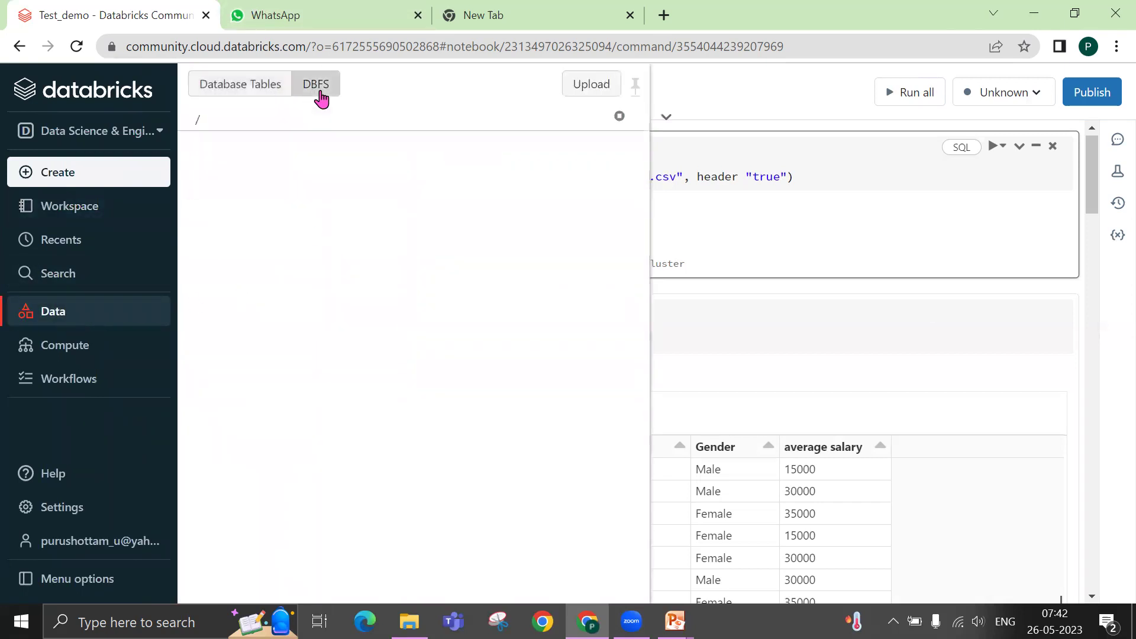
left_click(216, 170)
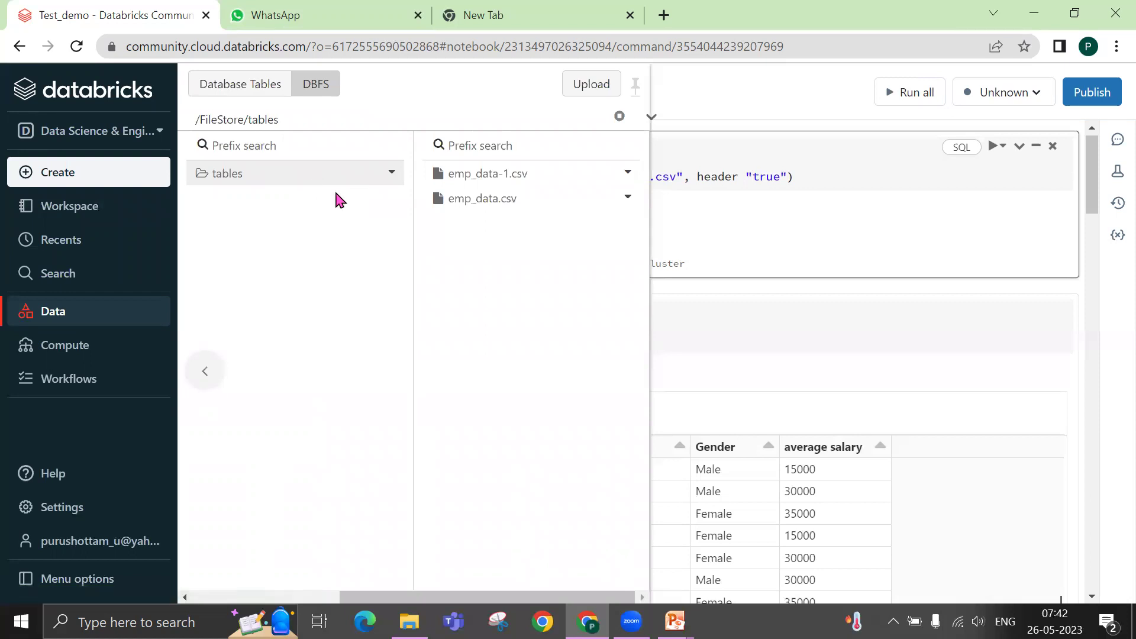
left_click(806, 256)
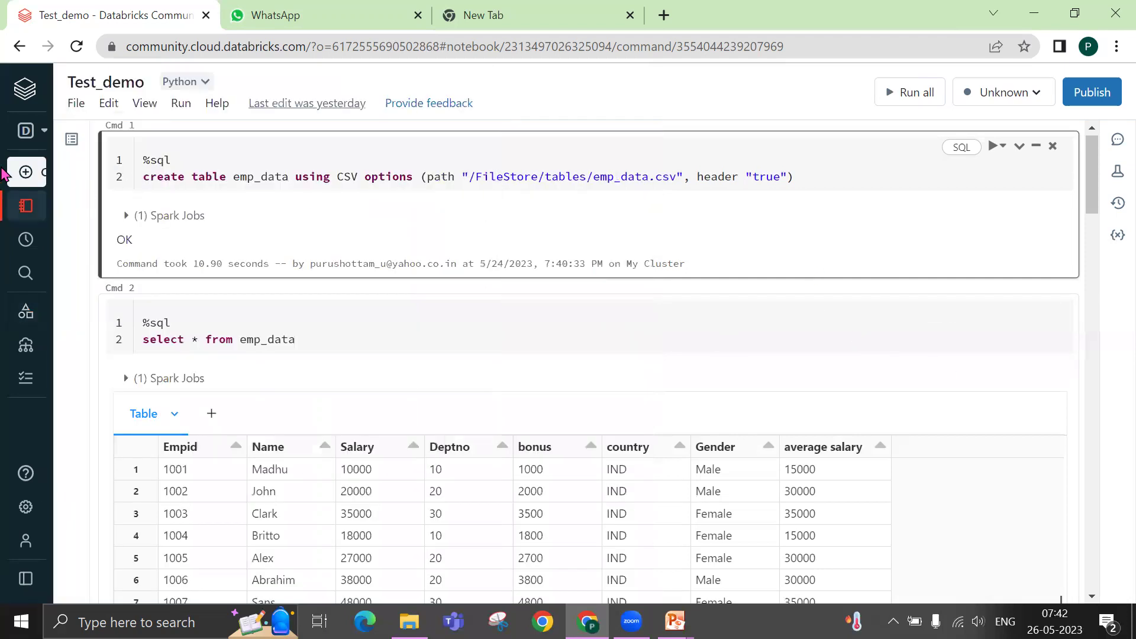
mouse_move(71, 240)
mouse_move(77, 320)
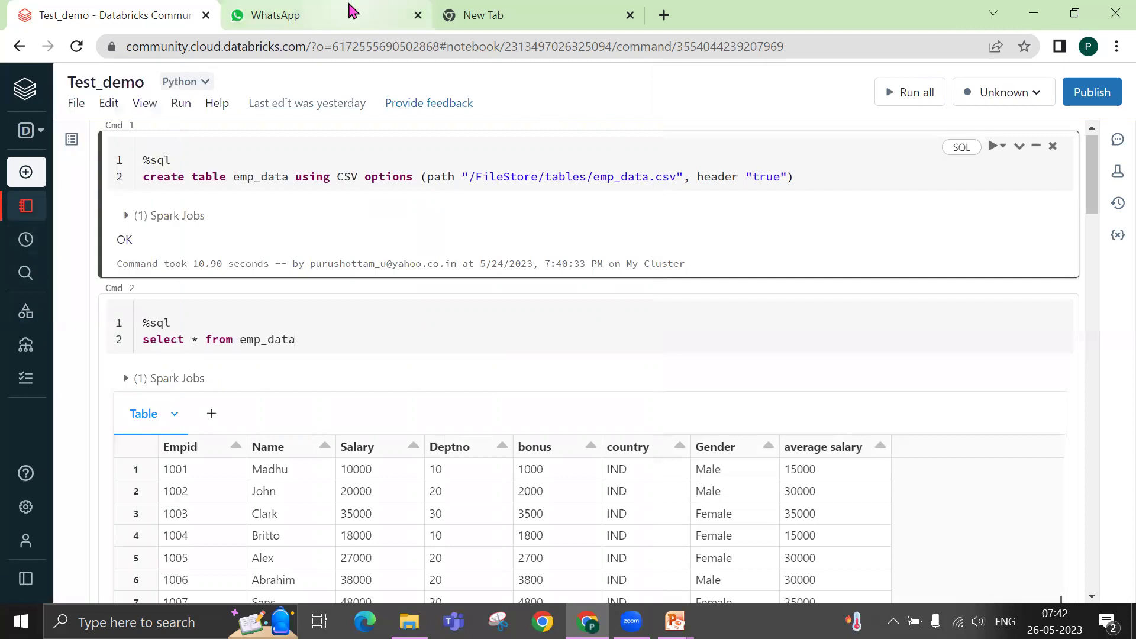
mouse_move(353, 10)
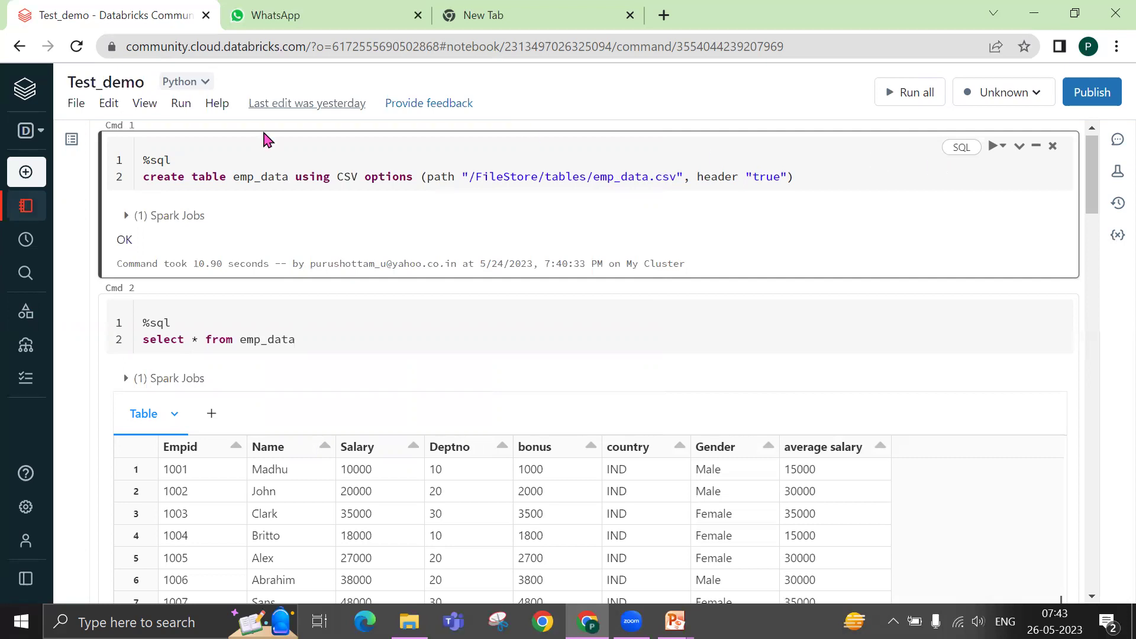
- Change the Test_demo notebook's default language to SQL and reload the page
left_click(204, 84)
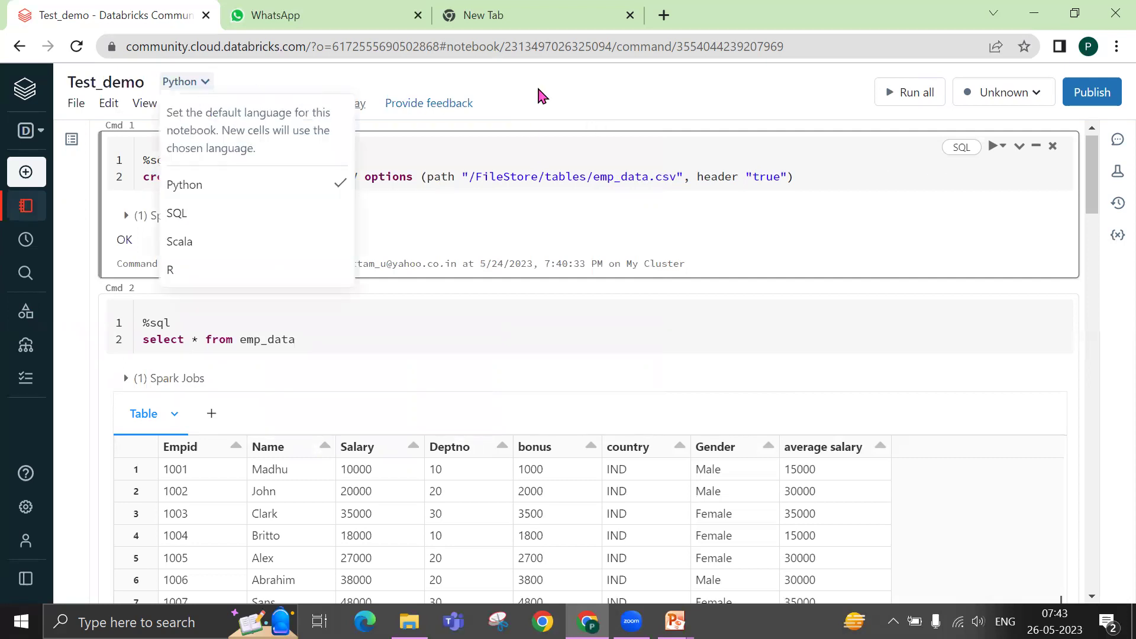
left_click(594, 83)
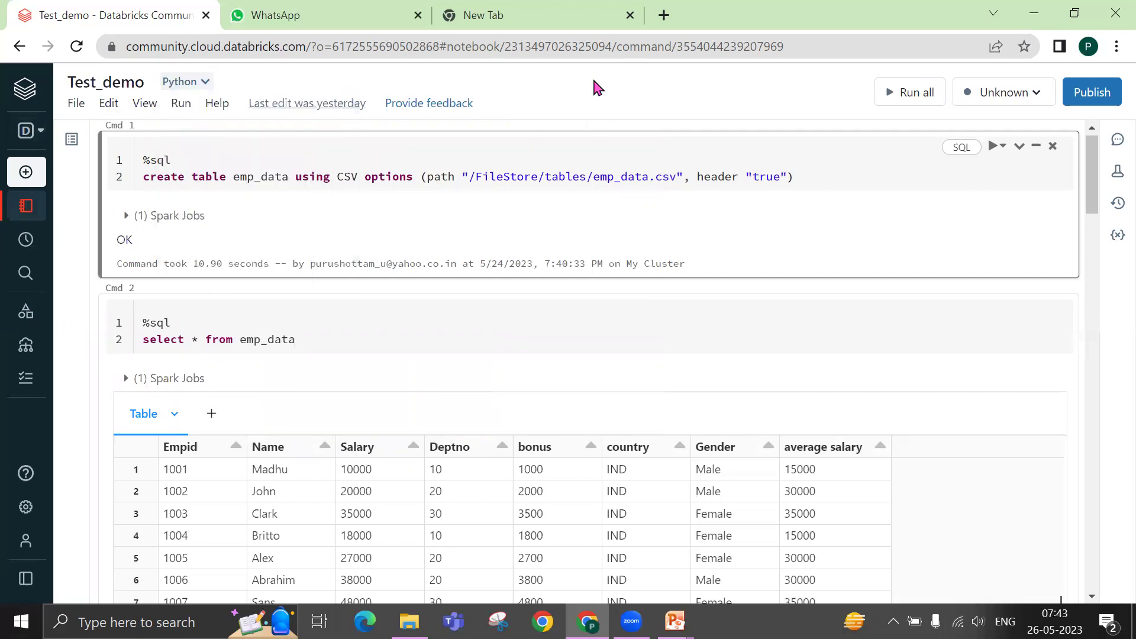
left_click(207, 86)
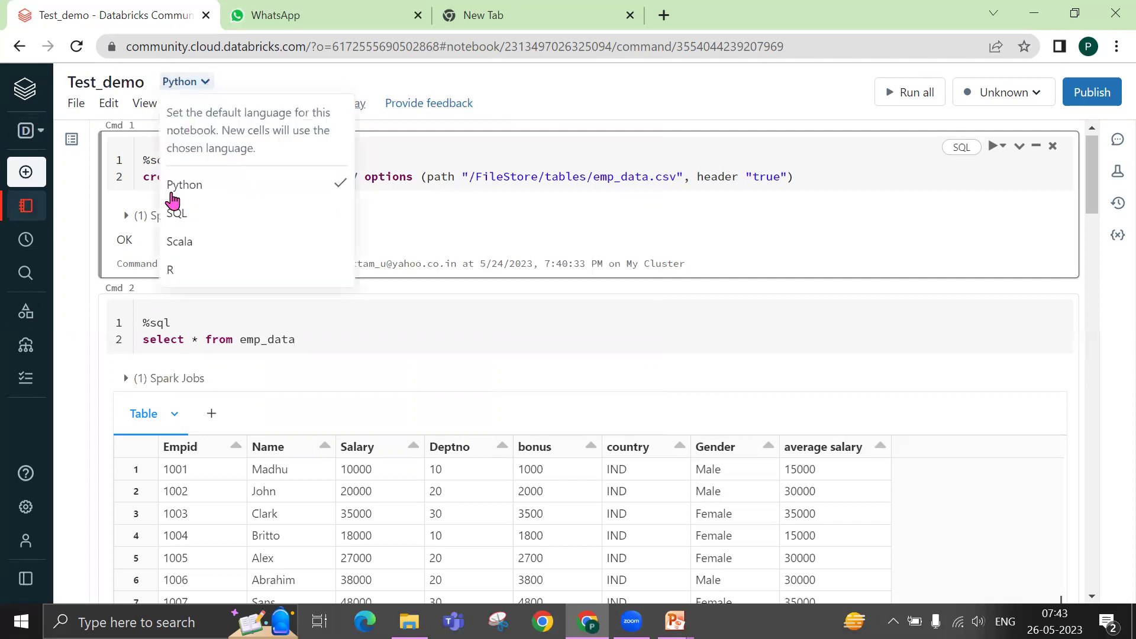
left_click(222, 219)
left_click(794, 393)
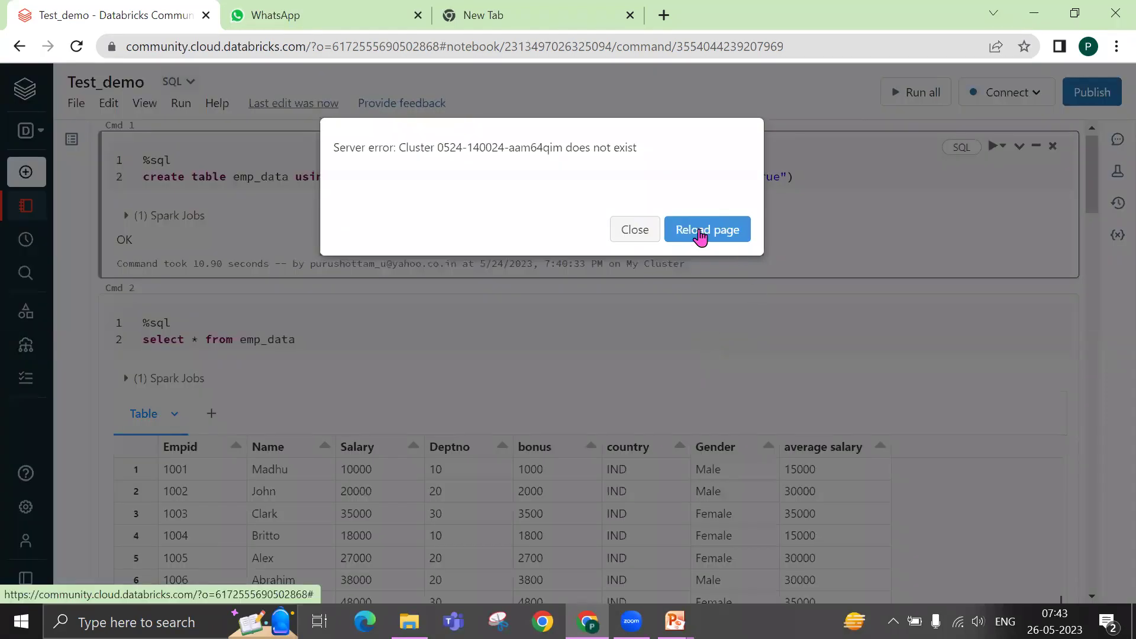
left_click(702, 235)
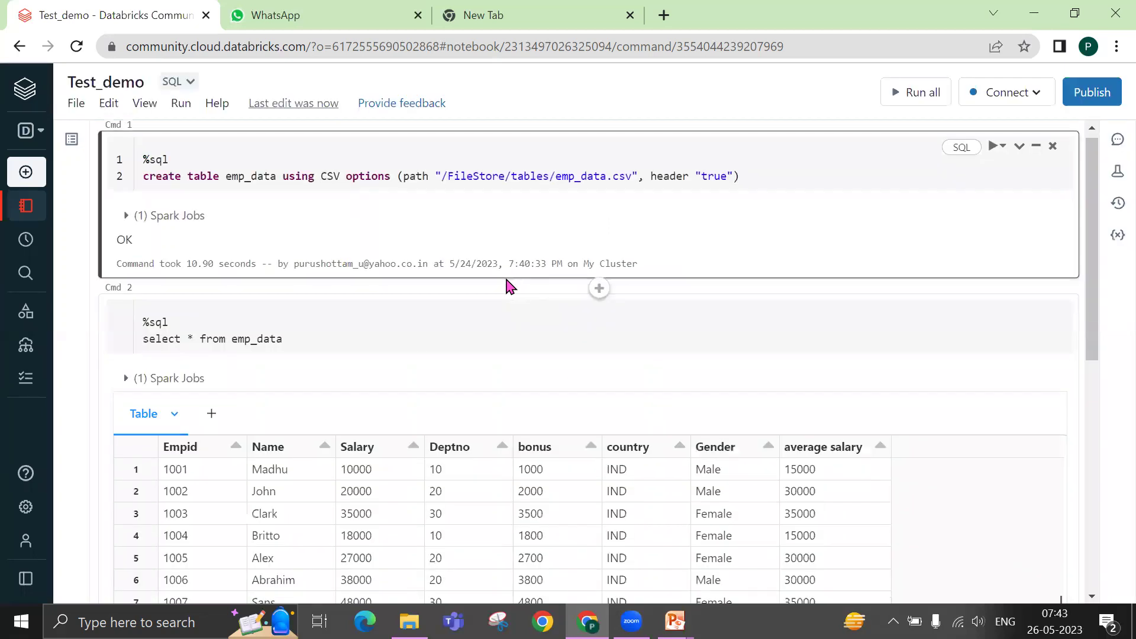
- Remove the %sql line from the create table cell at the start of the notebook
left_click(273, 150)
key("BackSpace")
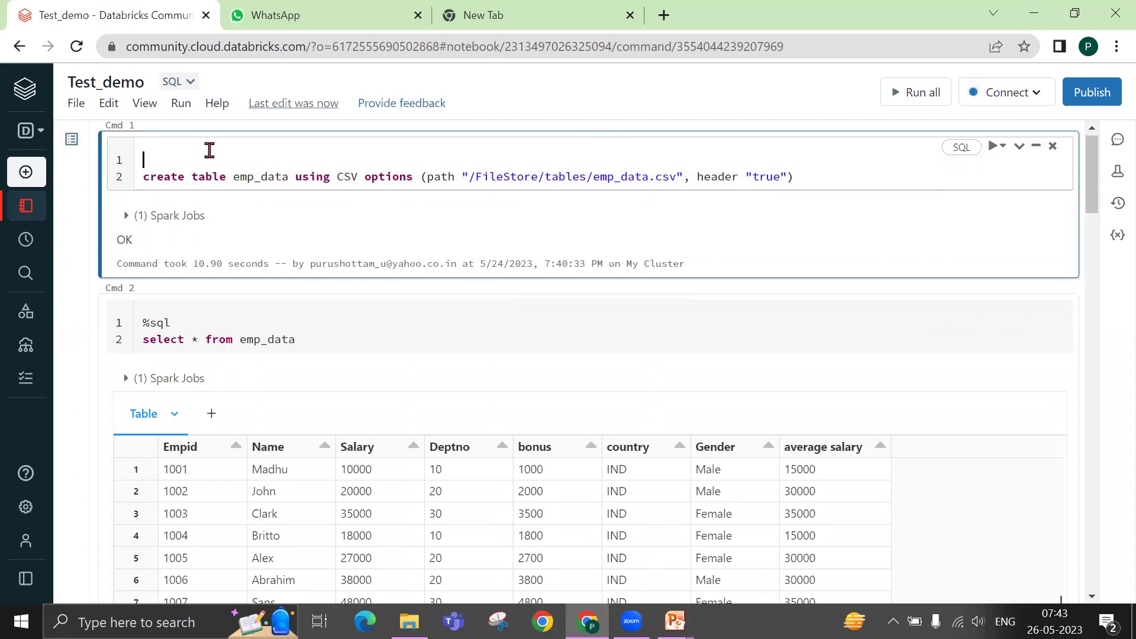
key("Delete")
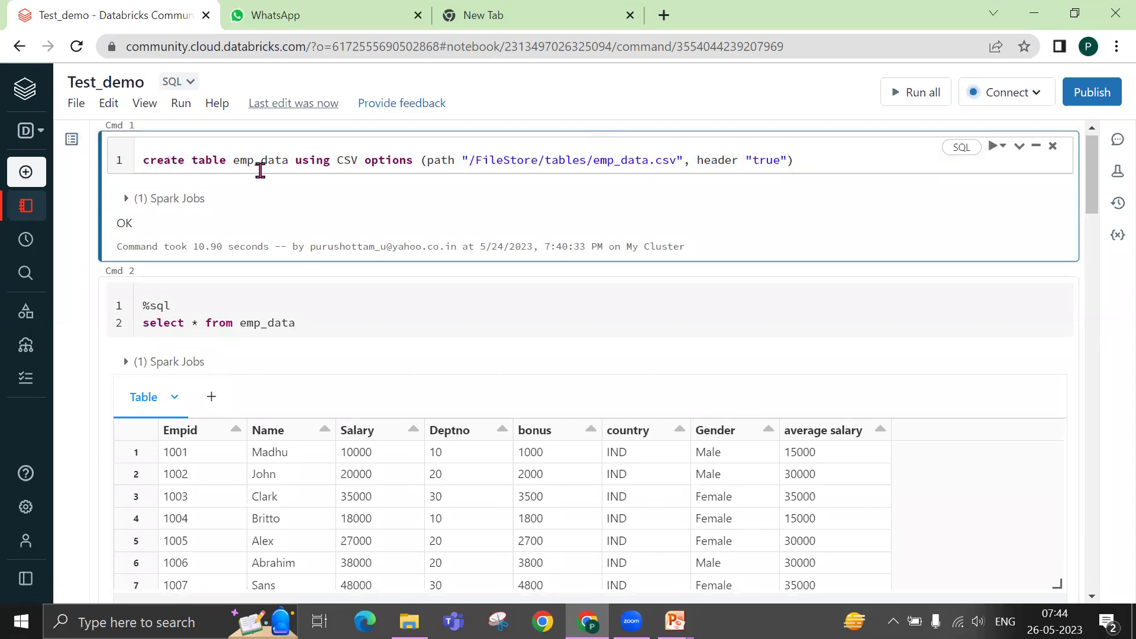
- Examine the create table statement's using CSV clause and its options for the file path and header
double_click(322, 160)
double_click(348, 160)
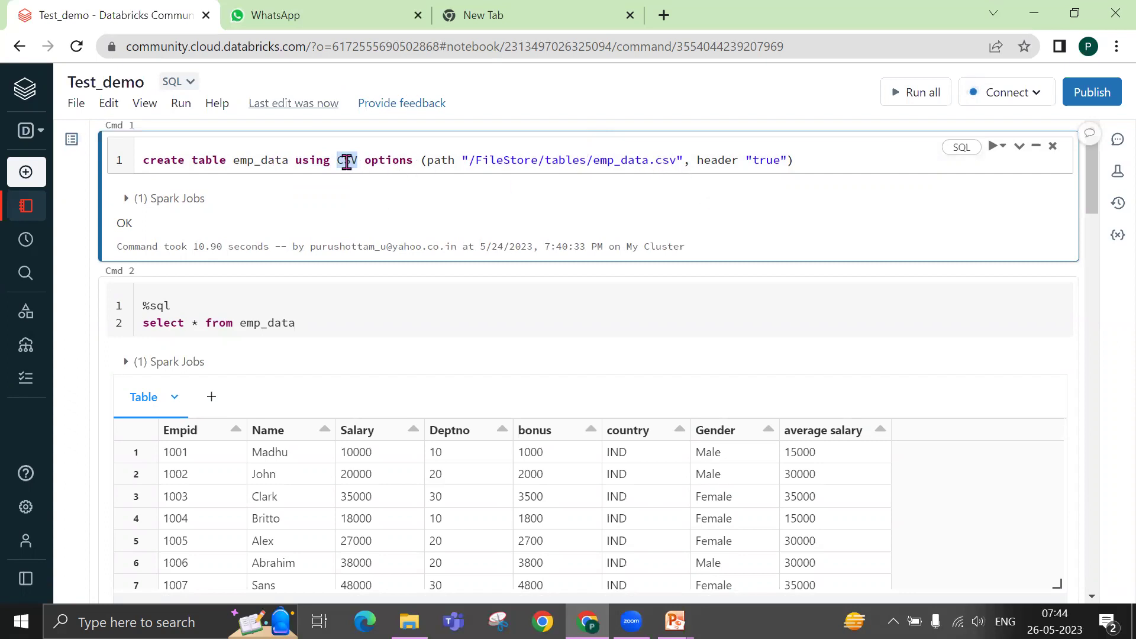
double_click(380, 159)
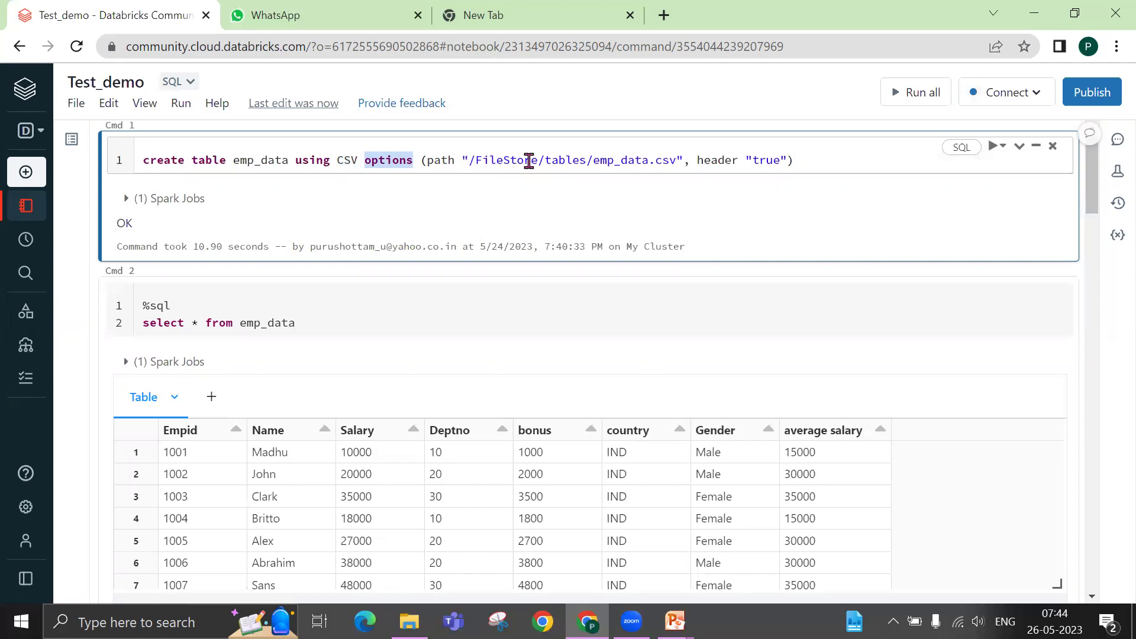
double_click(683, 156)
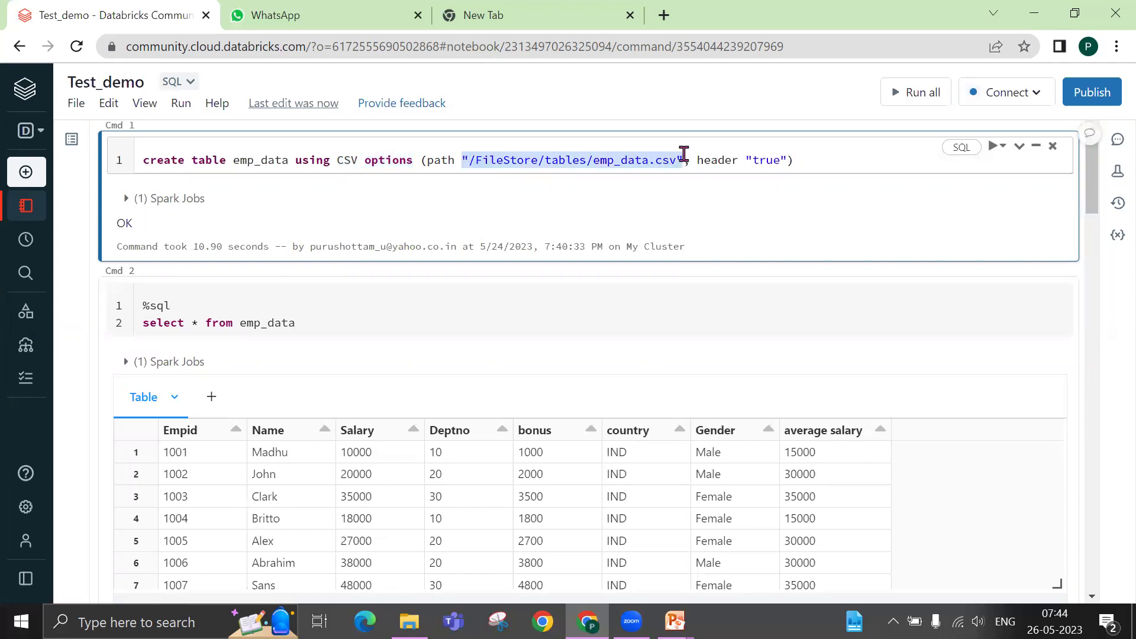
double_click(708, 159)
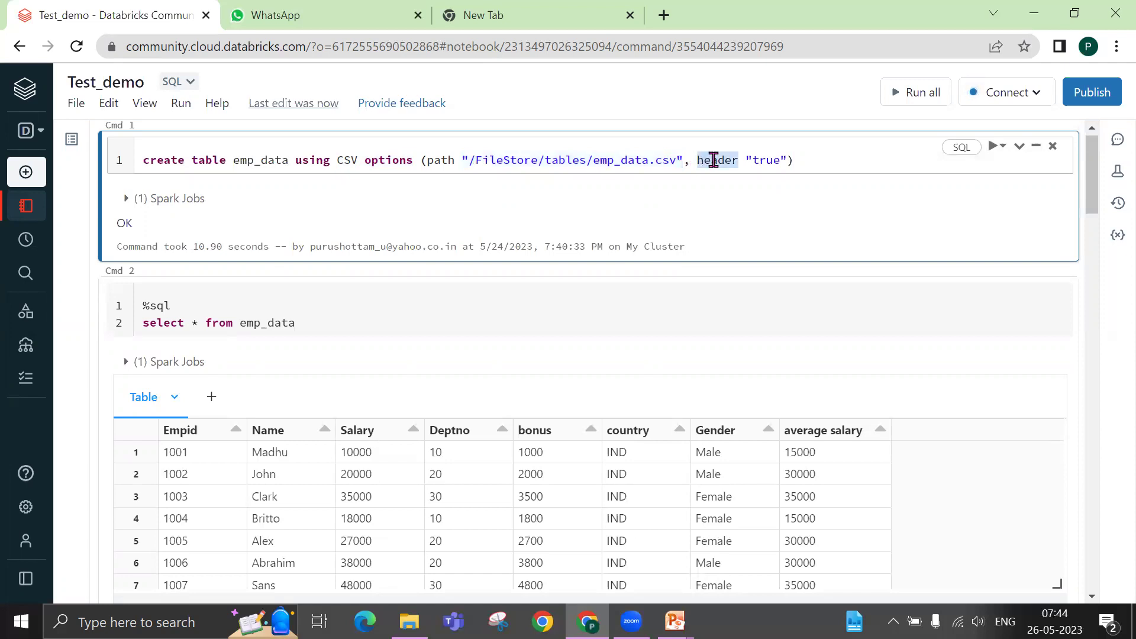
double_click(766, 161)
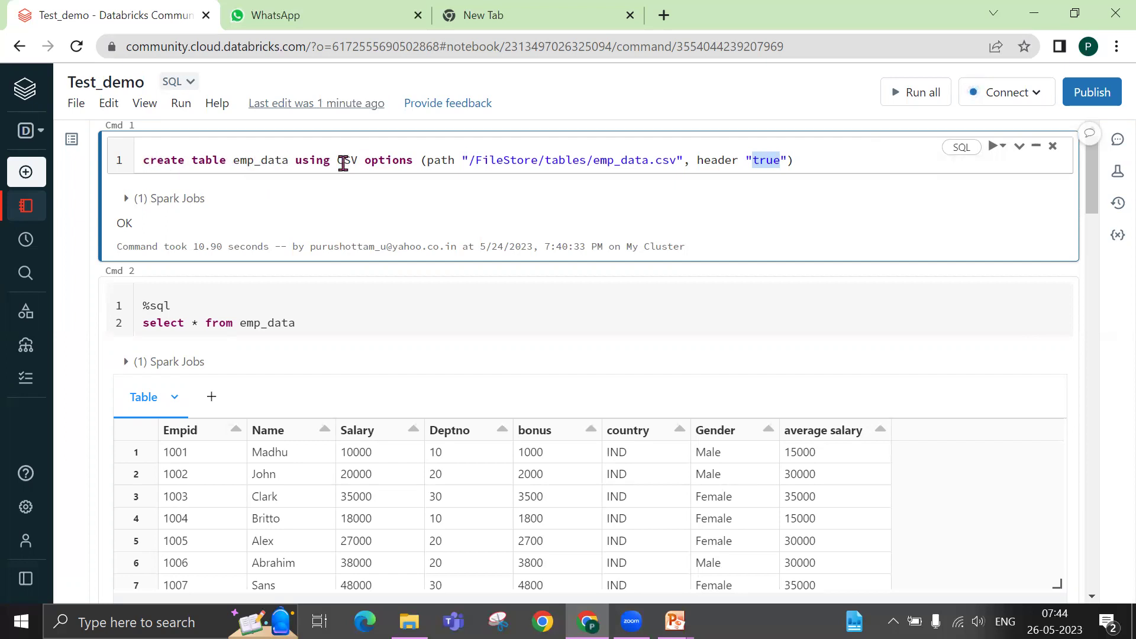
double_click(314, 159)
double_click(348, 159)
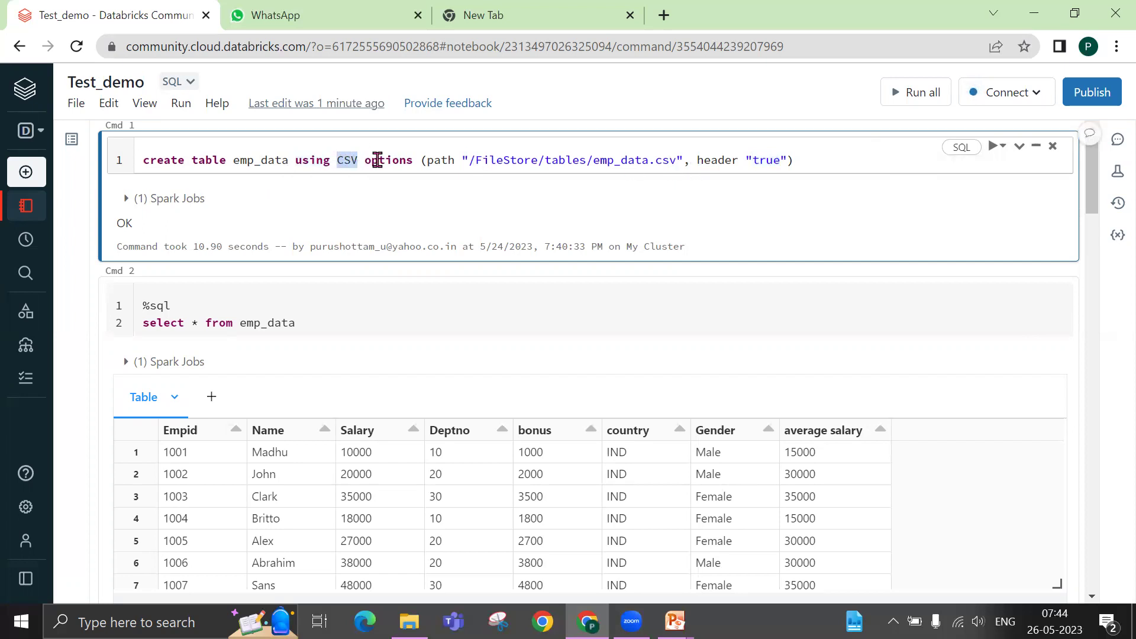
double_click(381, 159)
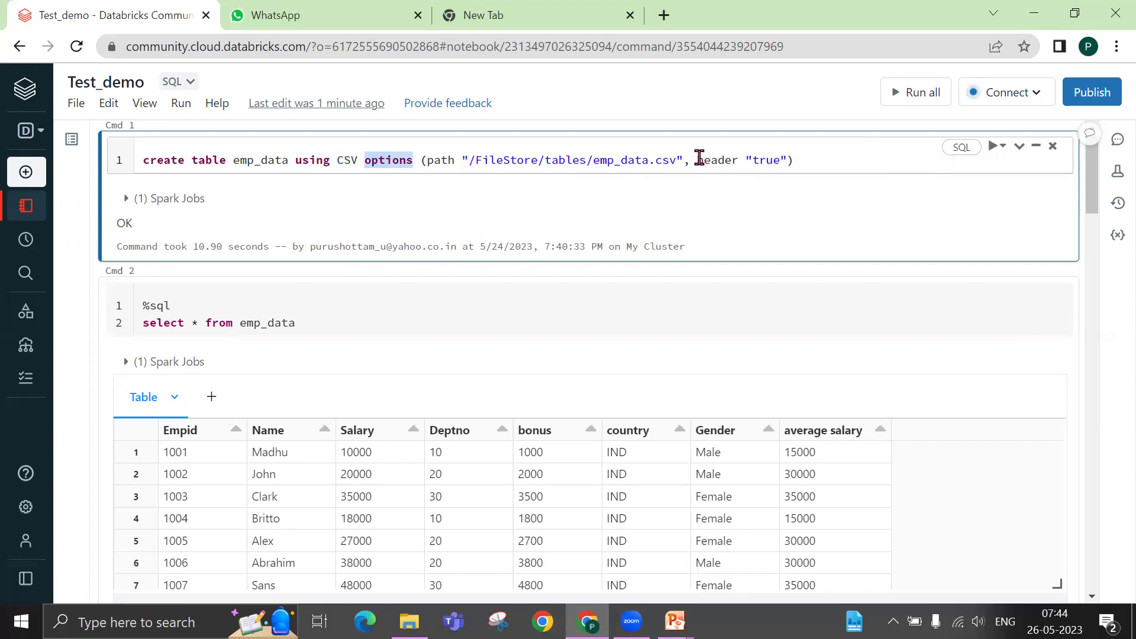
left_click(806, 162)
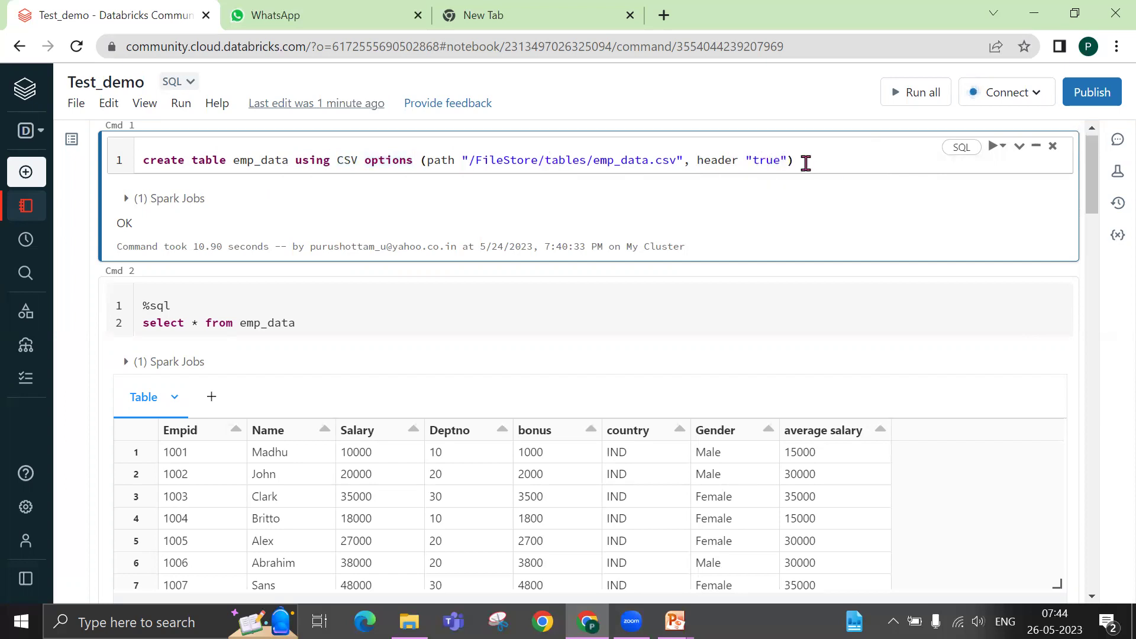
- Run the create table cell attached to the Test_demo compute resource and expand its Spark job down to the stages
left_click(994, 147)
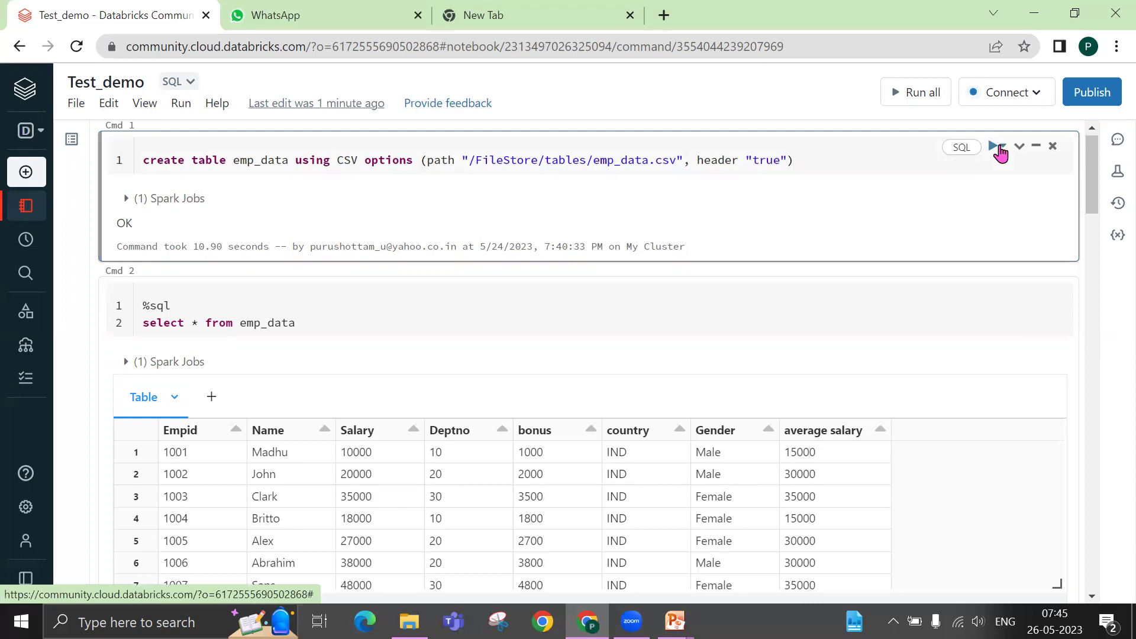
left_click(1002, 148)
left_click(996, 172)
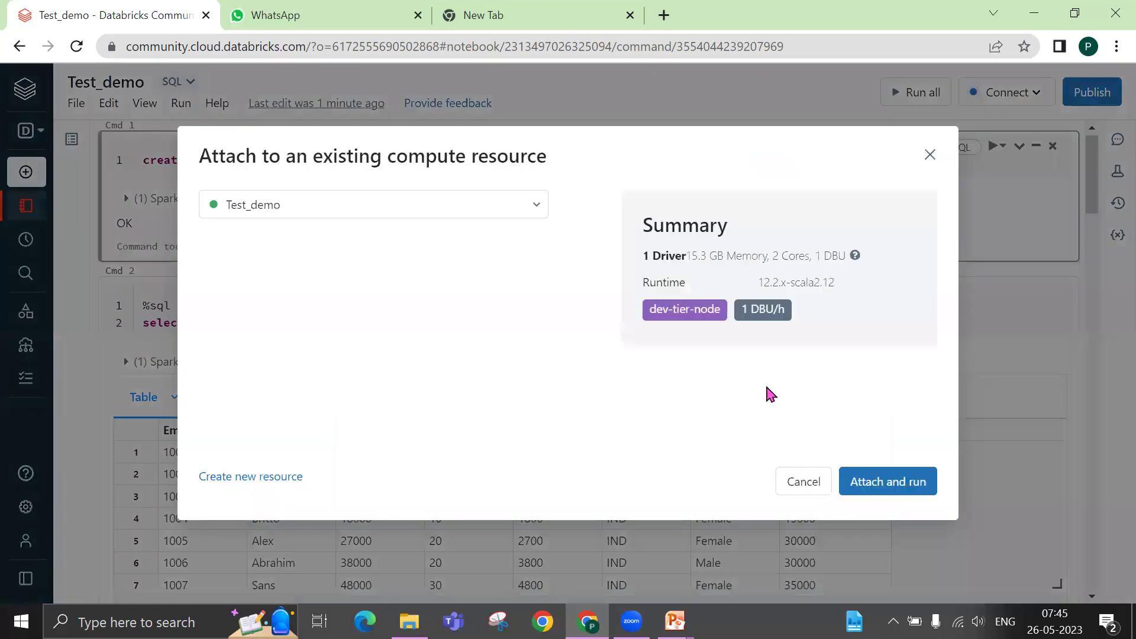
left_click(896, 488)
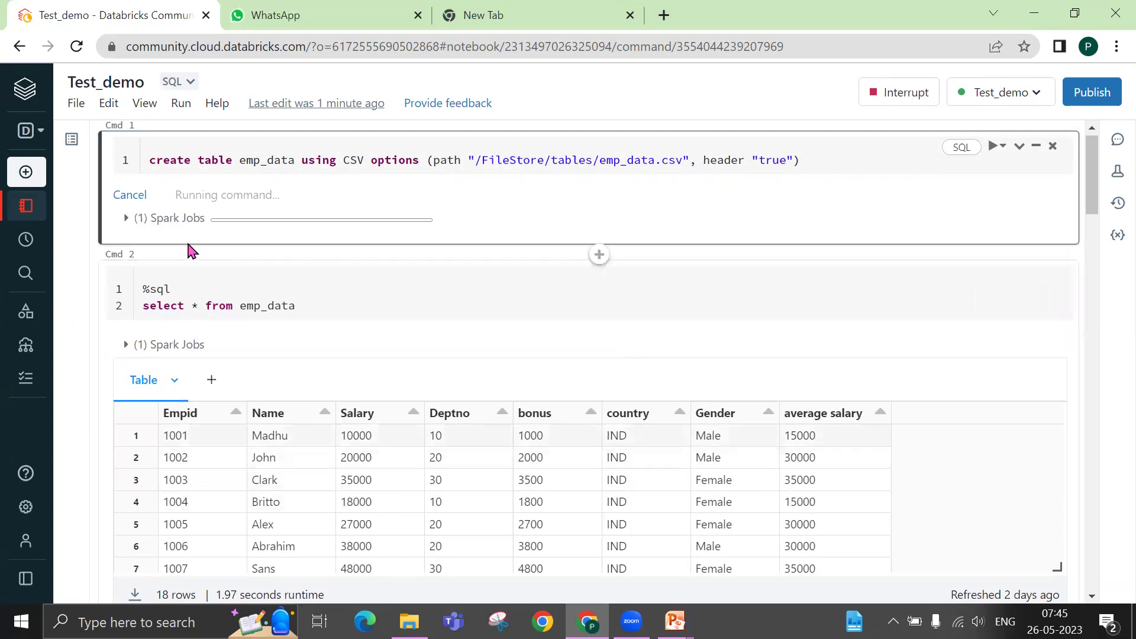
left_click(127, 224)
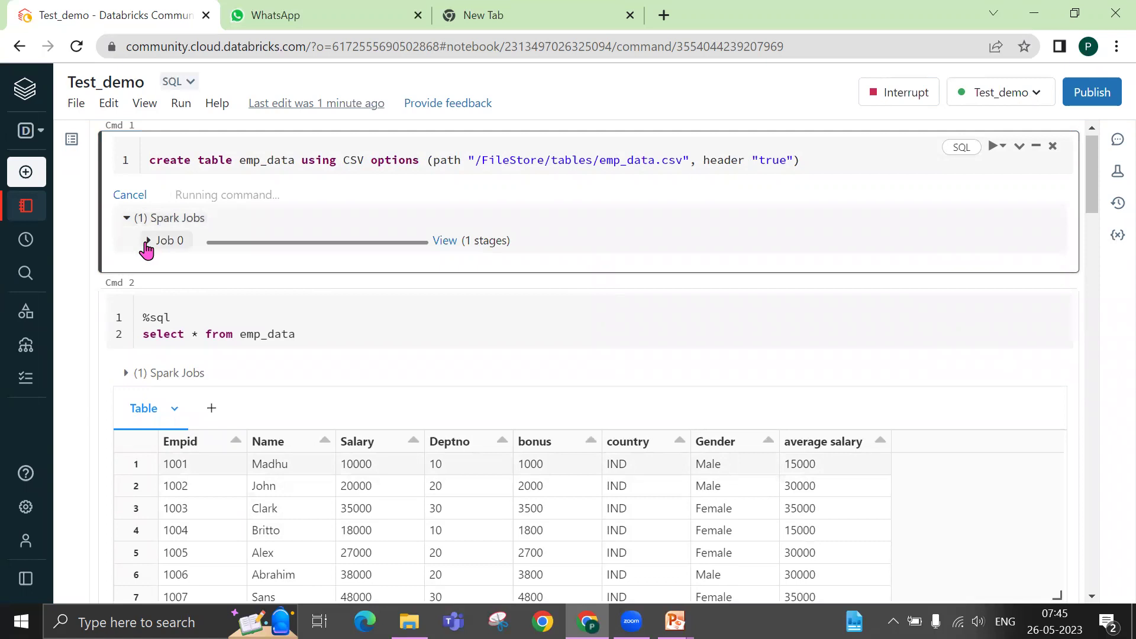
left_click(148, 240)
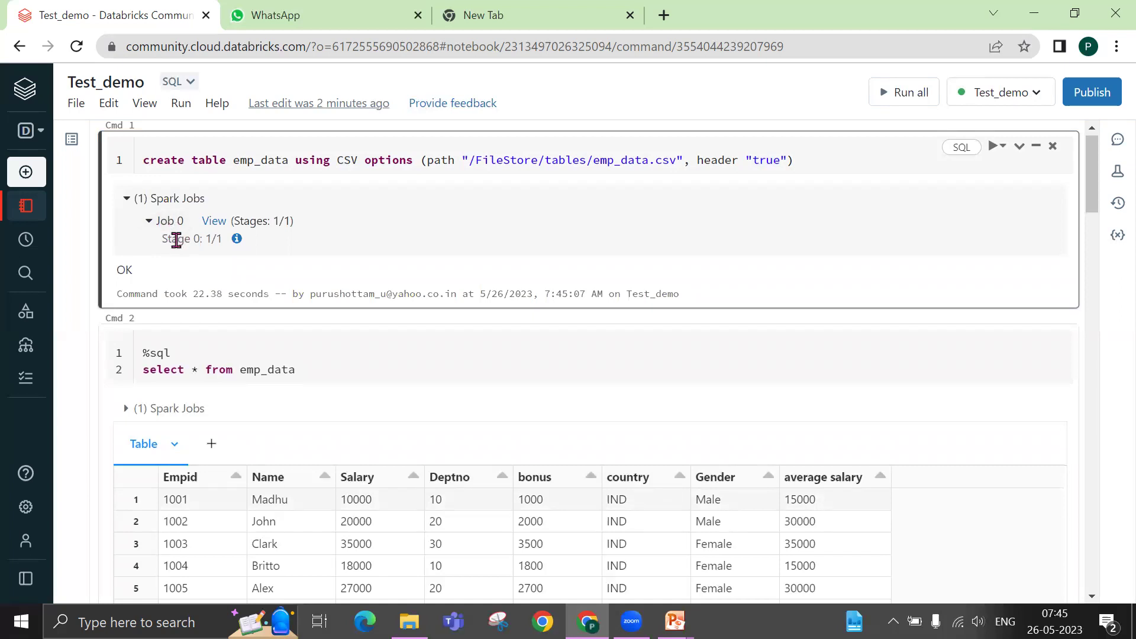
- Examine the create table cell's Spark job and look through the cells and outputs that follow it in the notebook
mouse_move(237, 243)
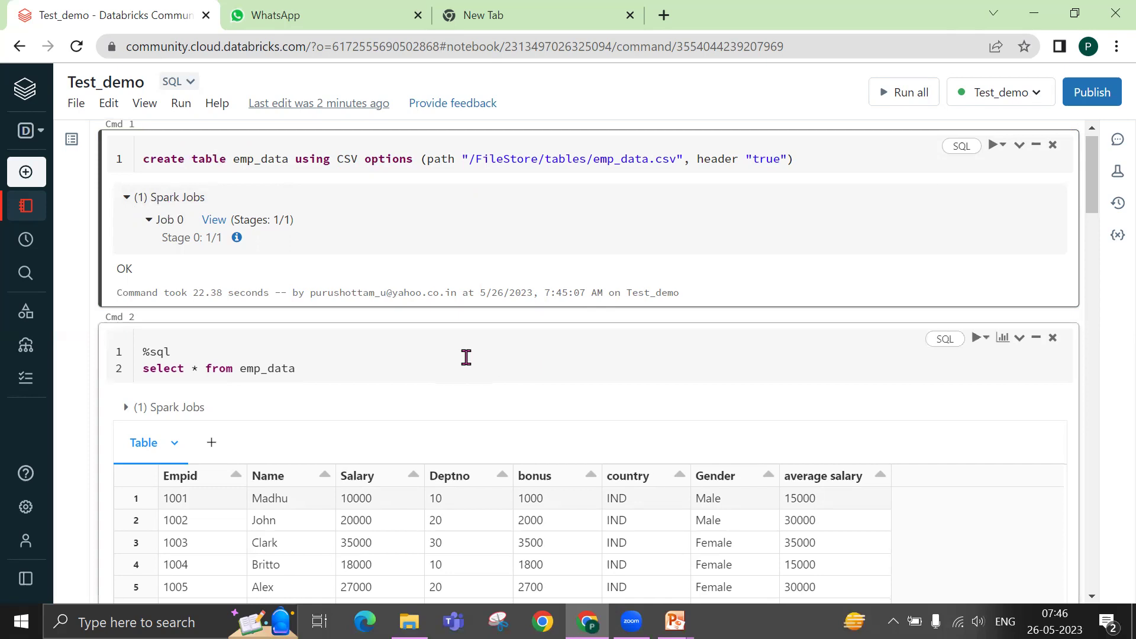
scroll(468, 362, "down", 10)
scroll(468, 367, "down", 5)
scroll(468, 367, "up", 6)
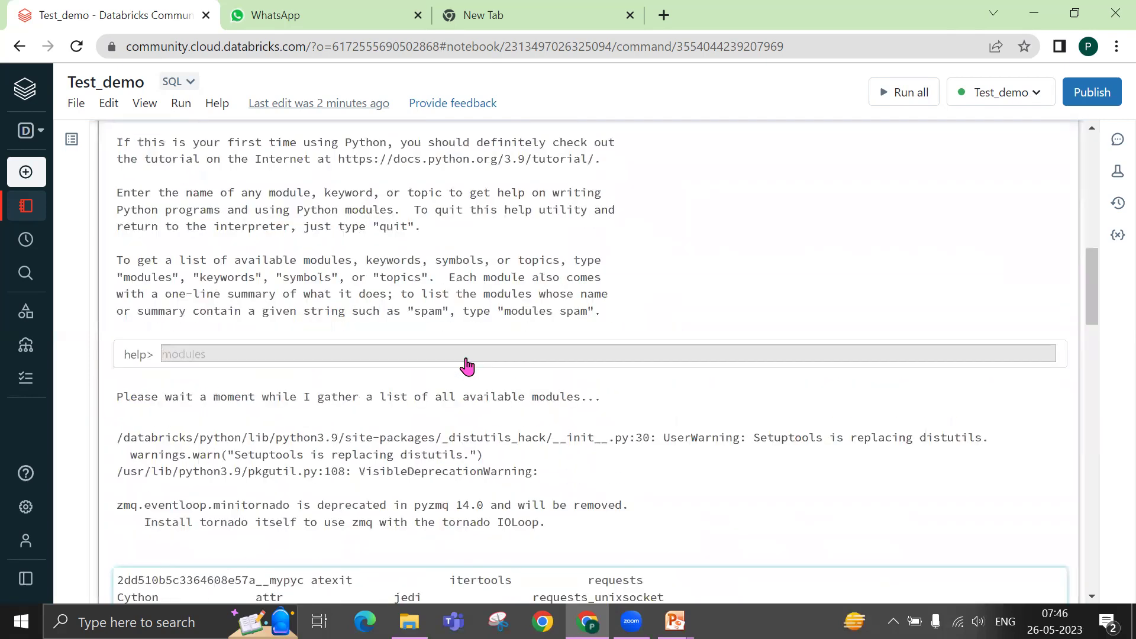
scroll(468, 367, "up", 7)
scroll(467, 365, "down", 10)
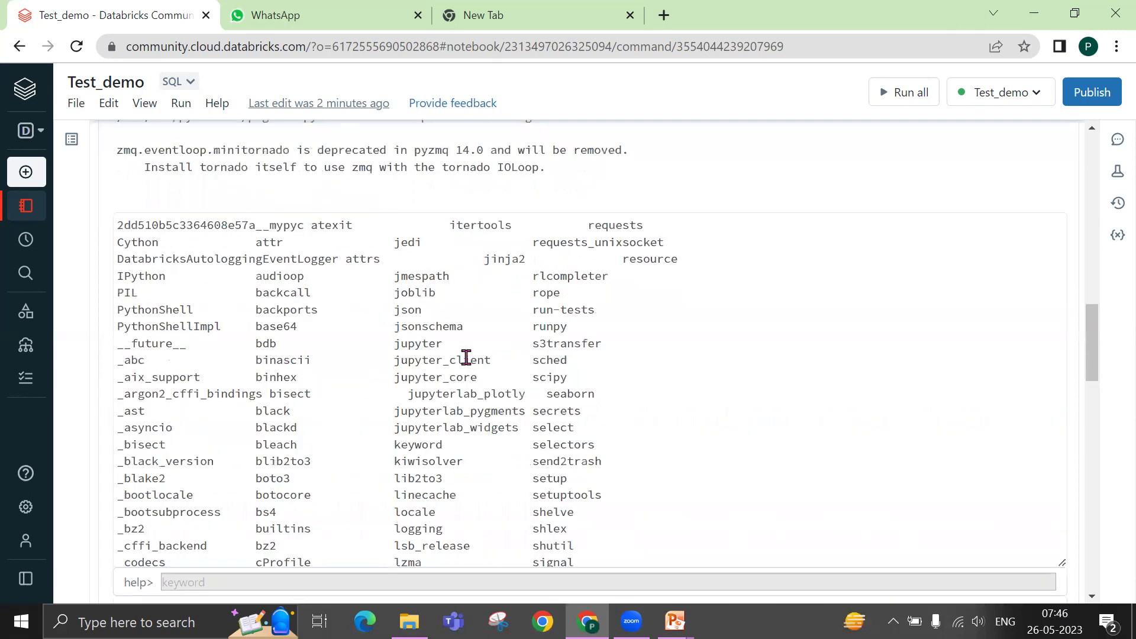
scroll(468, 365, "up", 8)
scroll(468, 365, "up", 10)
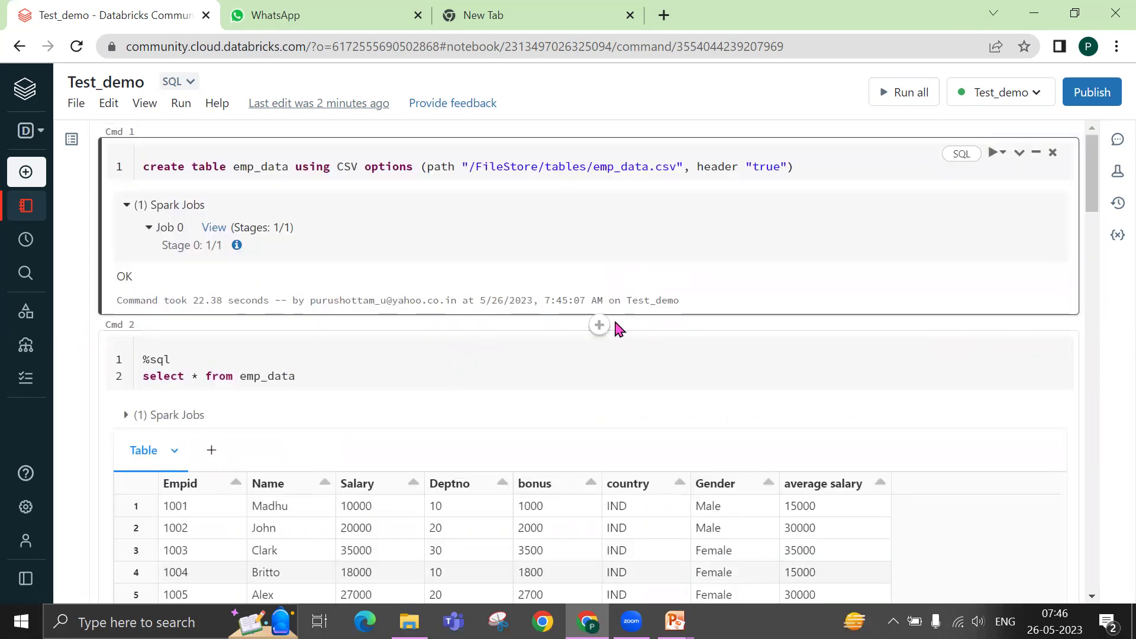
- Insert a new cell below the create table cell, enter 10+10 in it and run it
key("b")
left_click(275, 359)
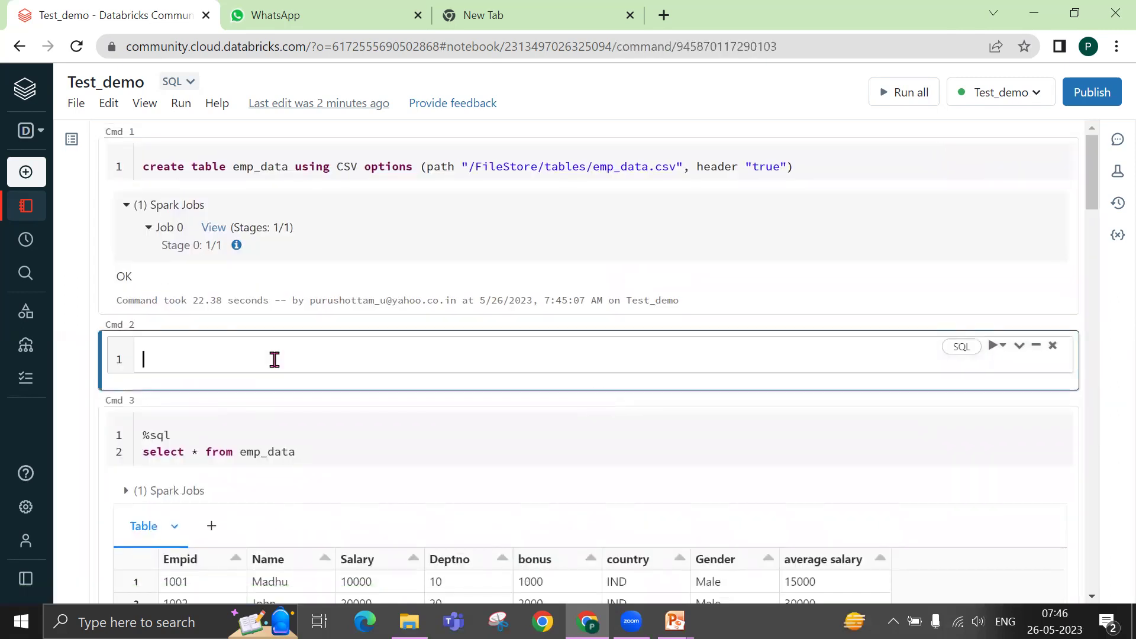
type("10+10")
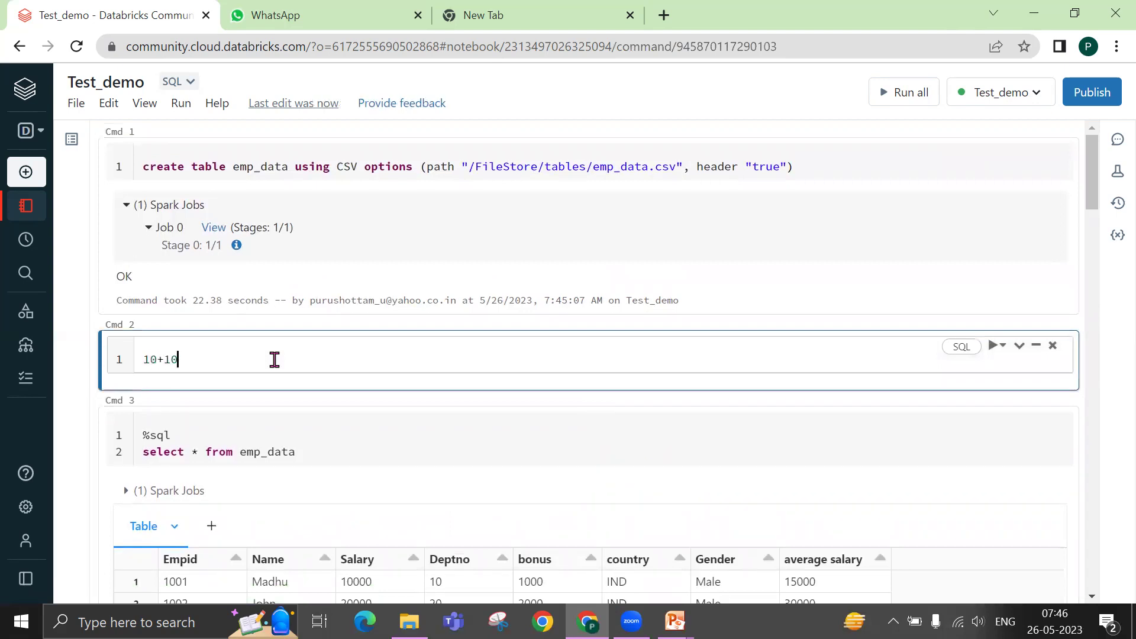
key("shift+Return")
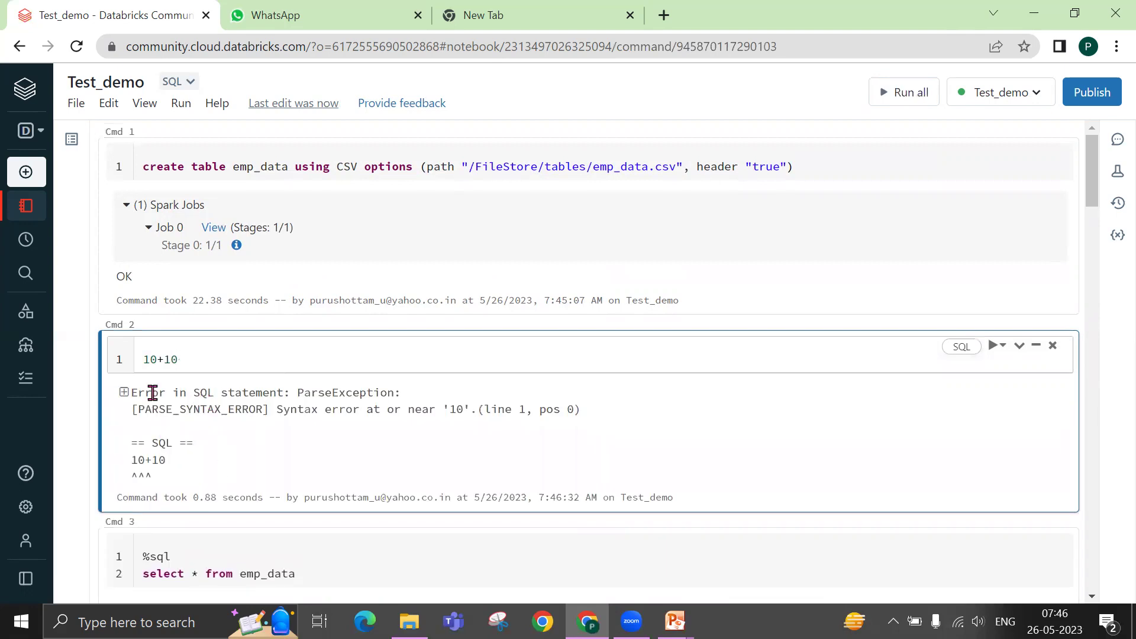
- Change the new cell's statement to select 10+10, run it, and expand its Spark job down to the stages
left_click(142, 361)
type("select")
left_click(261, 359)
key("ctrl+Return")
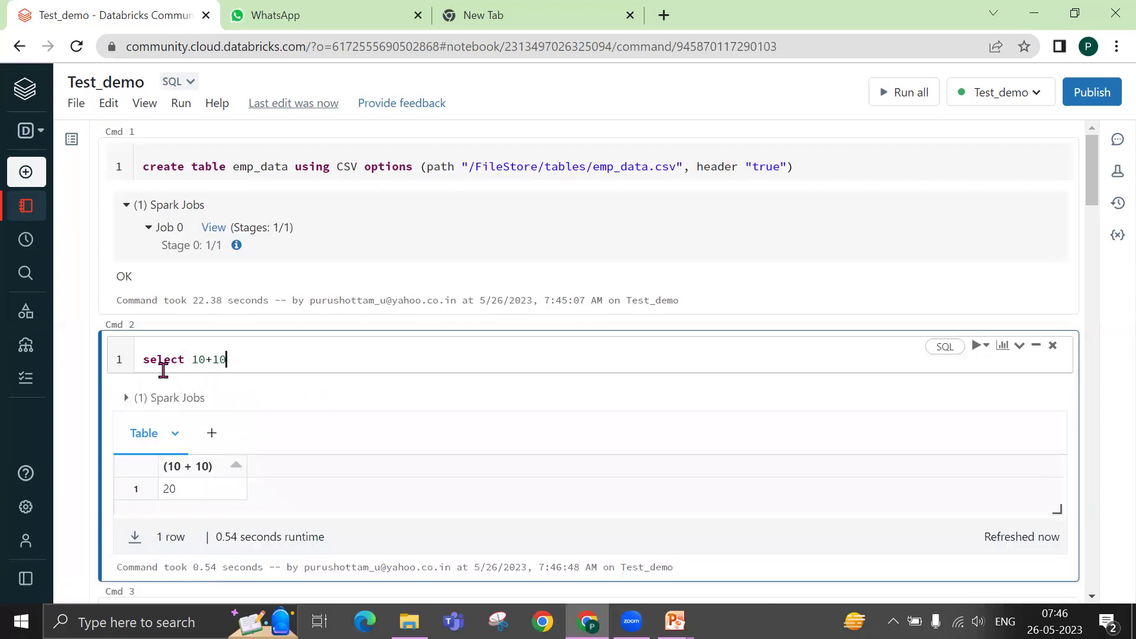
left_click(128, 398)
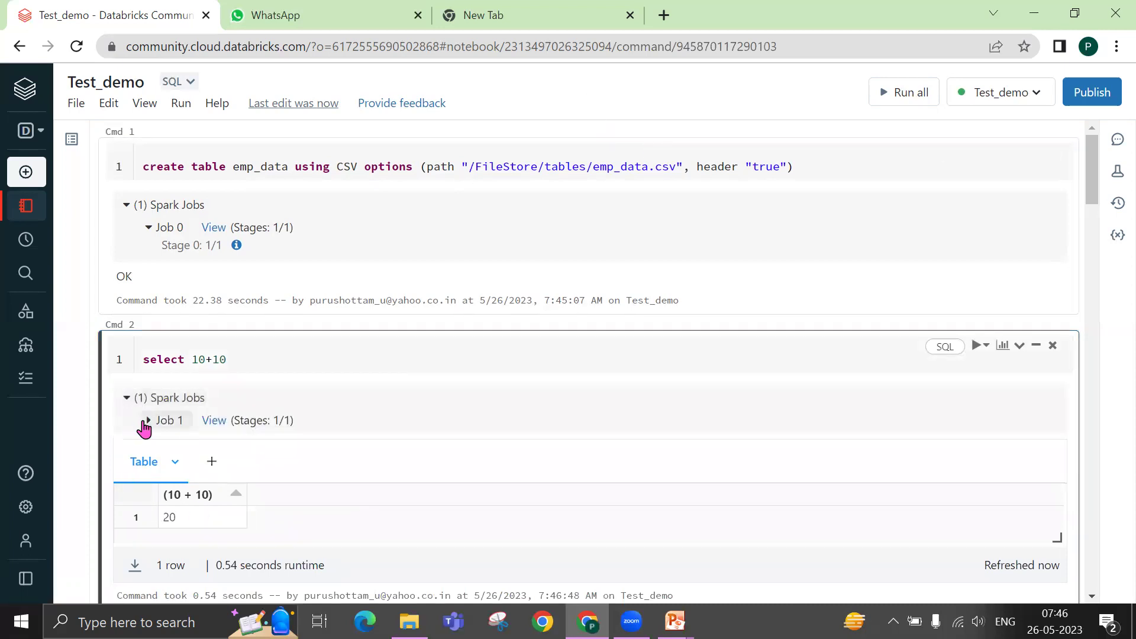
left_click(147, 421)
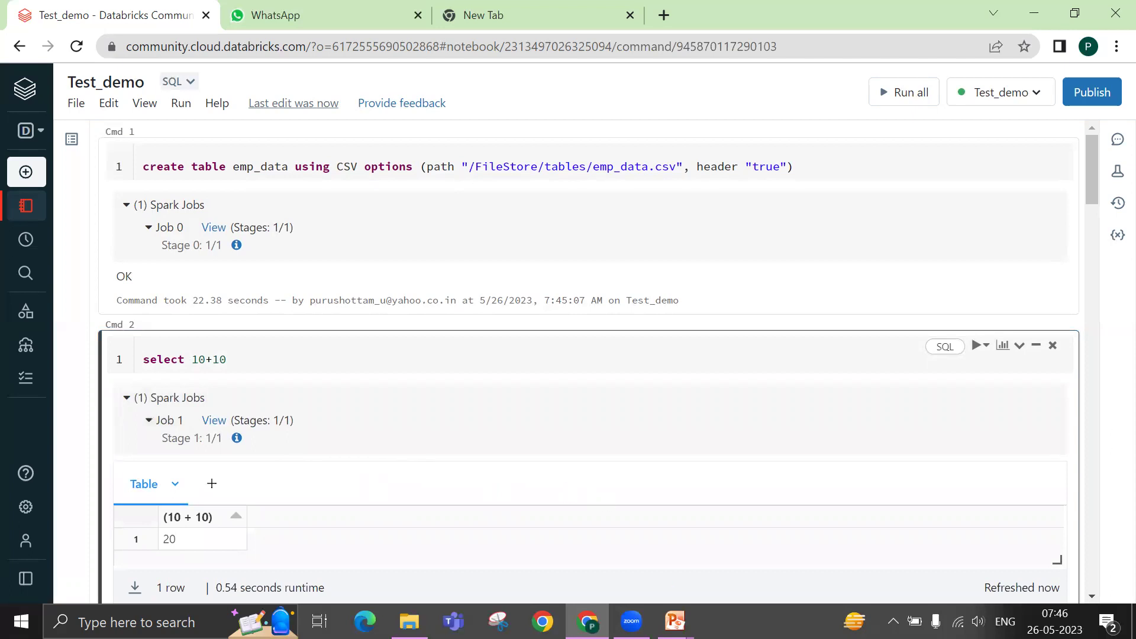
- Switch to the running PowerPoint slide show and go back past the Apache spark slide to the ADB slide
mouse_move(674, 622)
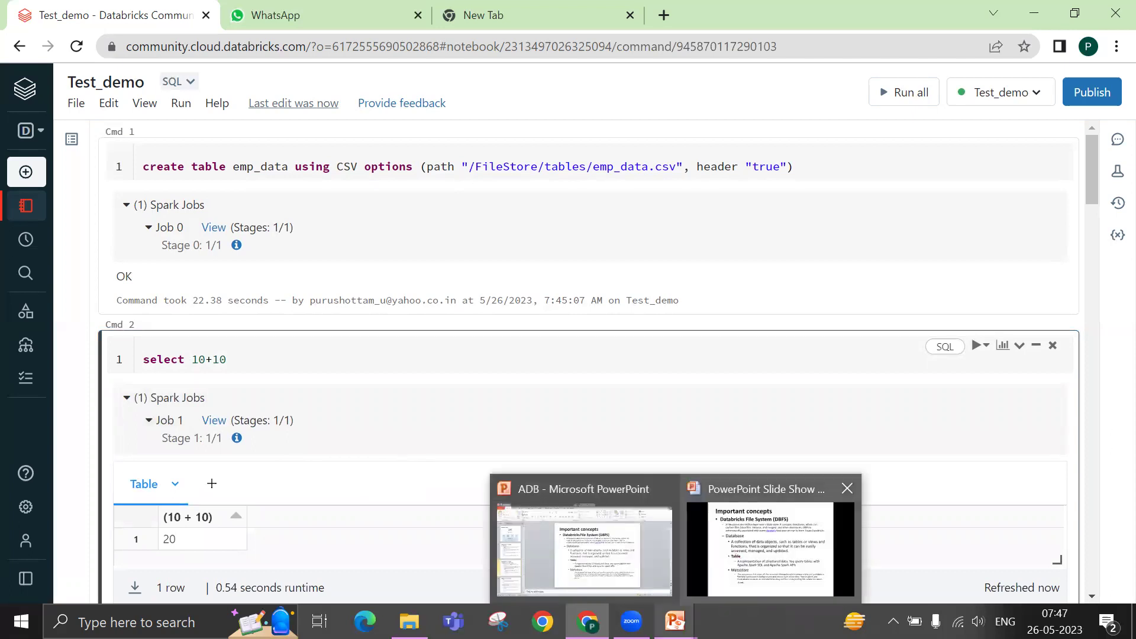
left_click(742, 559)
key("Left")
key("Left")
key("Left")
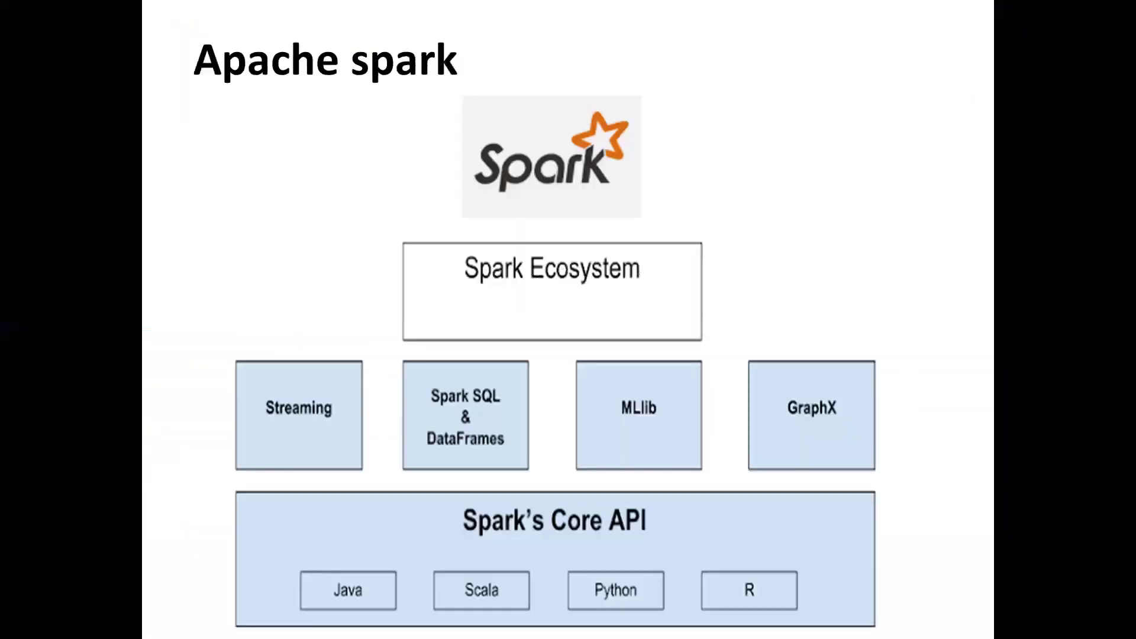
key("Left")
key("Left")
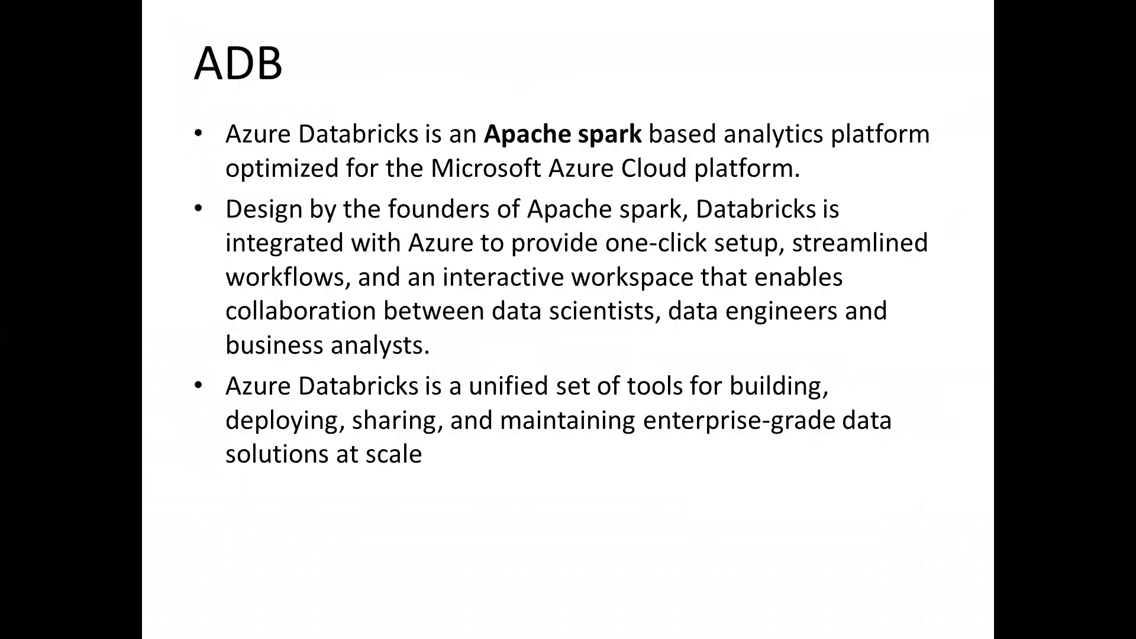
- Exit the slide show, open the Spark presentation from the ADB folder in Training, and browse to its Apache spark slide
key("Escape")
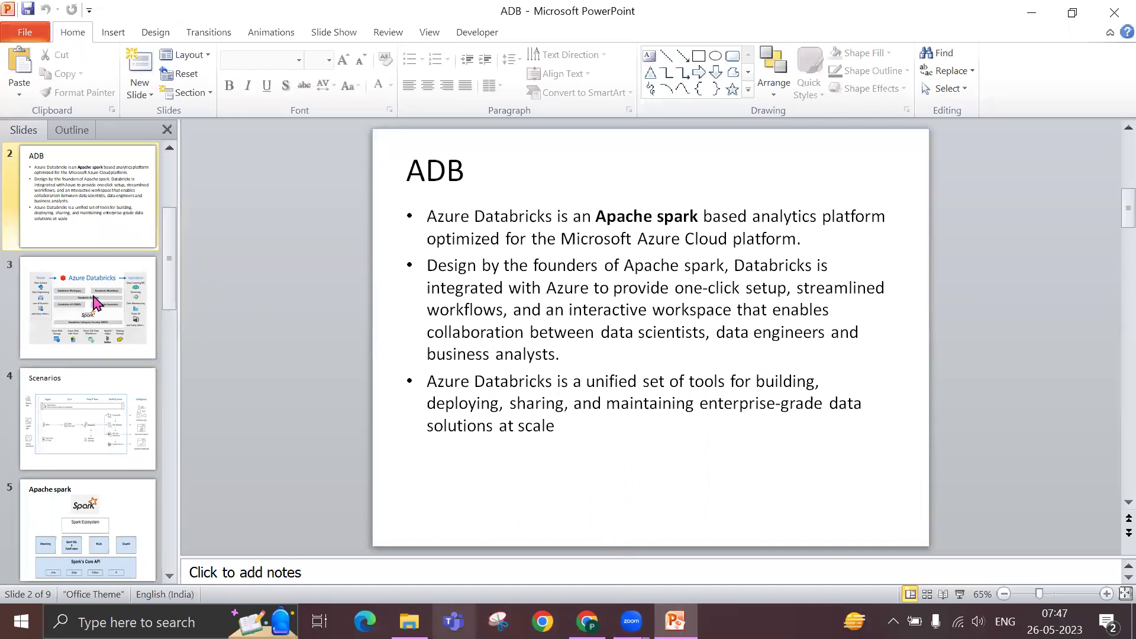
key("alt+Tab")
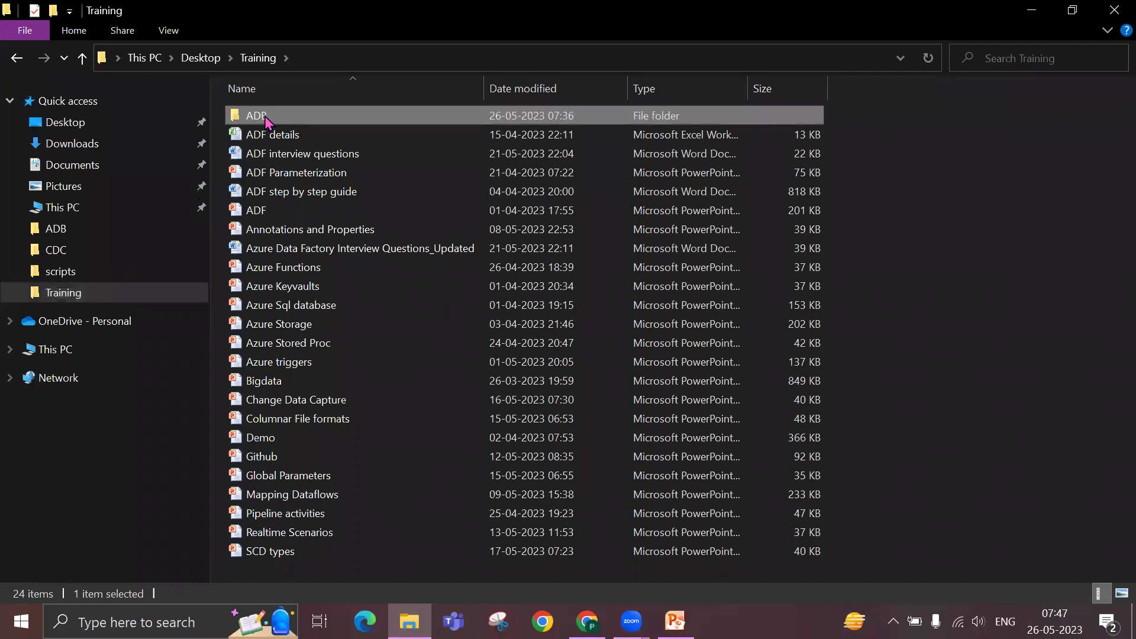
double_click(268, 116)
double_click(266, 134)
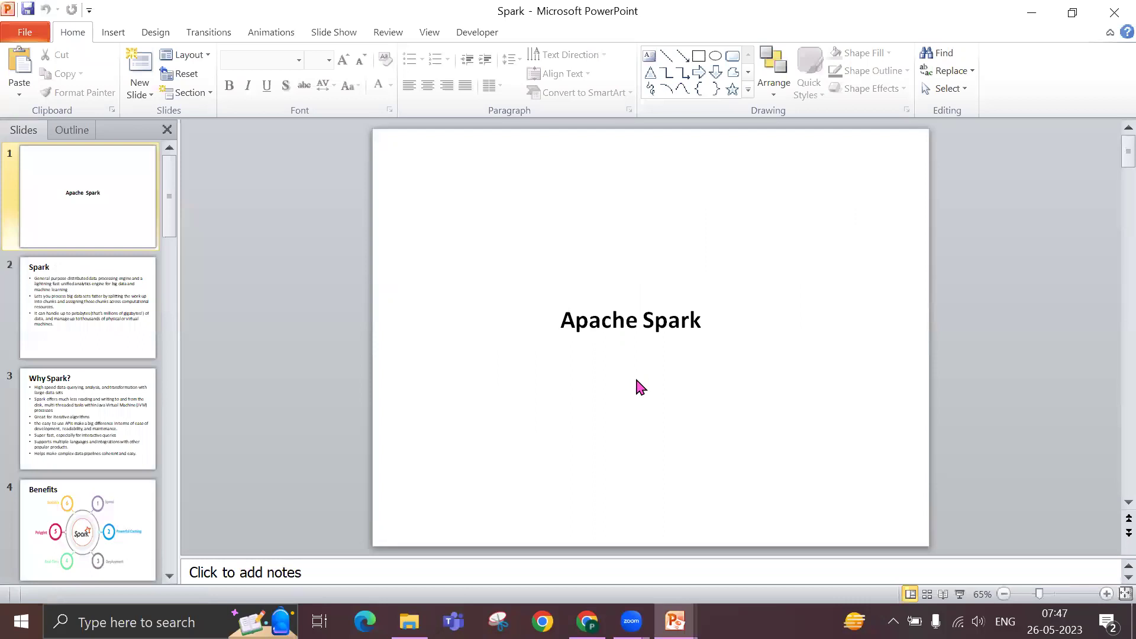
scroll(639, 385, "down", 4)
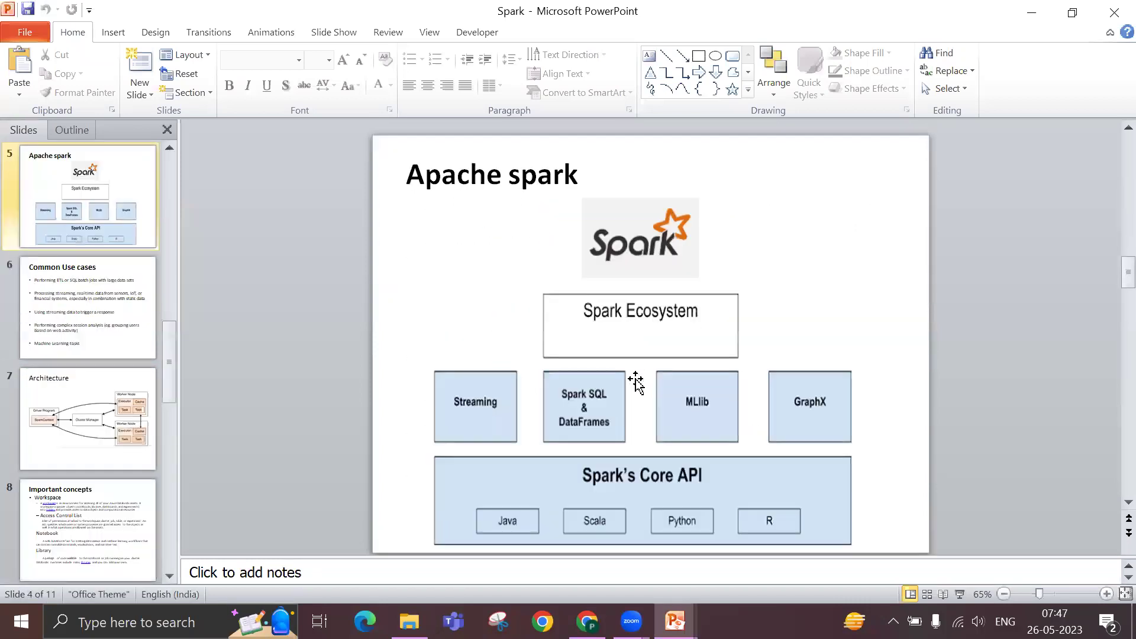